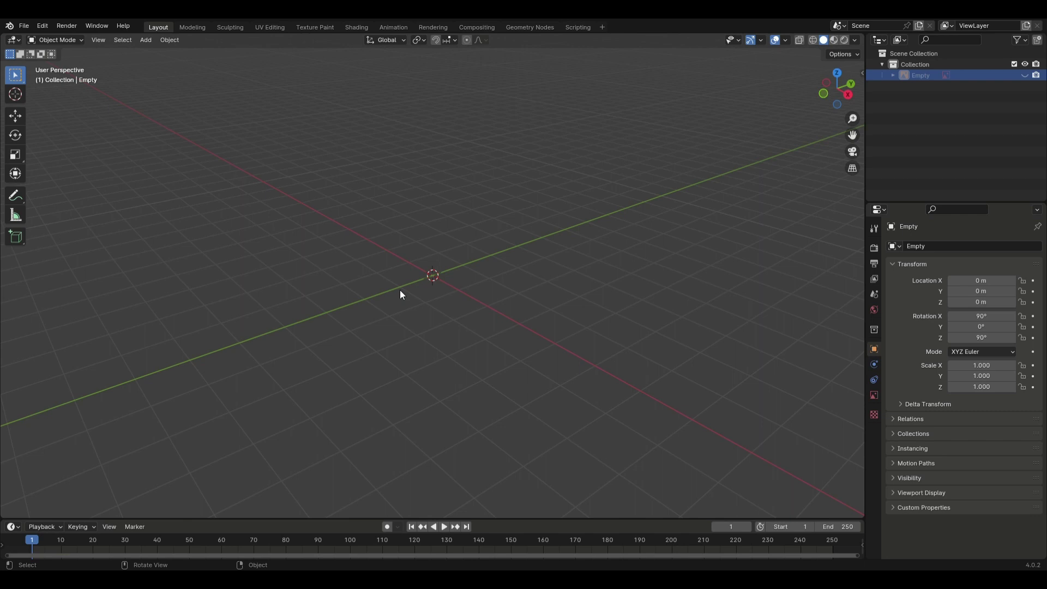
- Add the Minecraft Steve picture as a reference image Empty standing at the scene origin
middle_click_drag(400, 295, 419, 263)
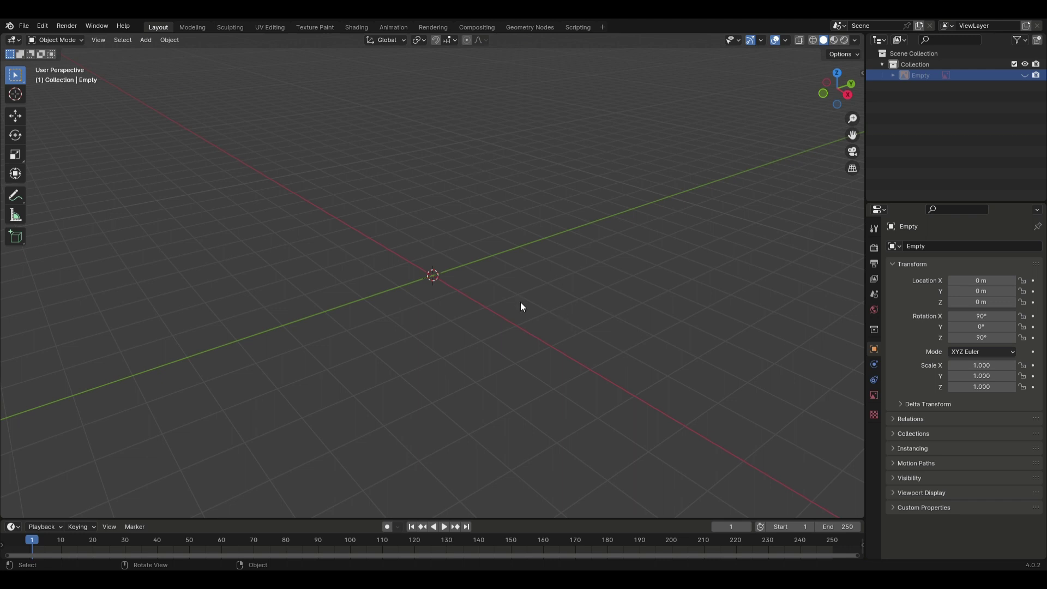
key("shift+a")
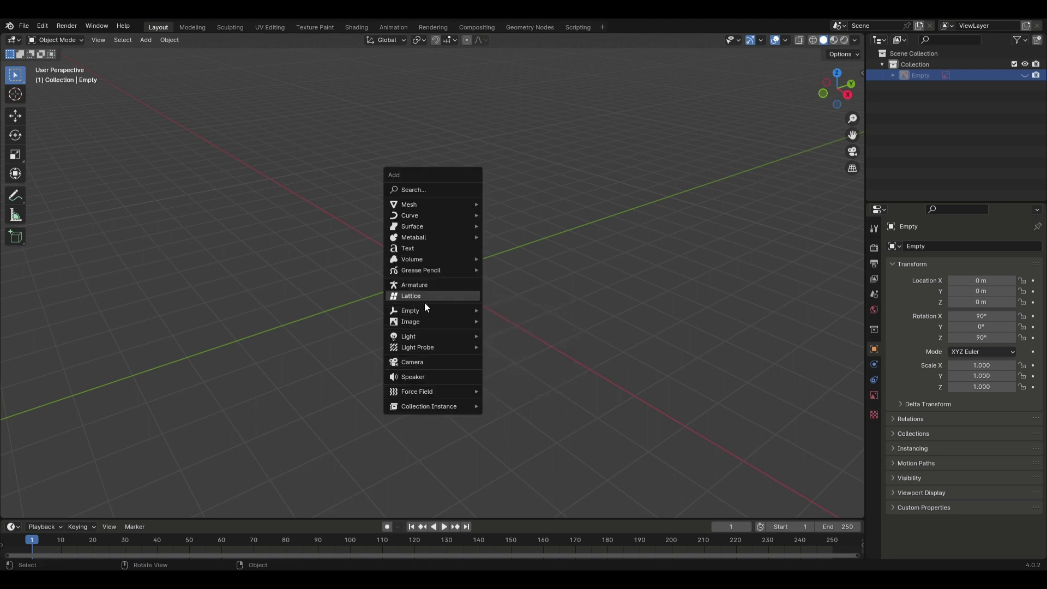
mouse_move(429, 321)
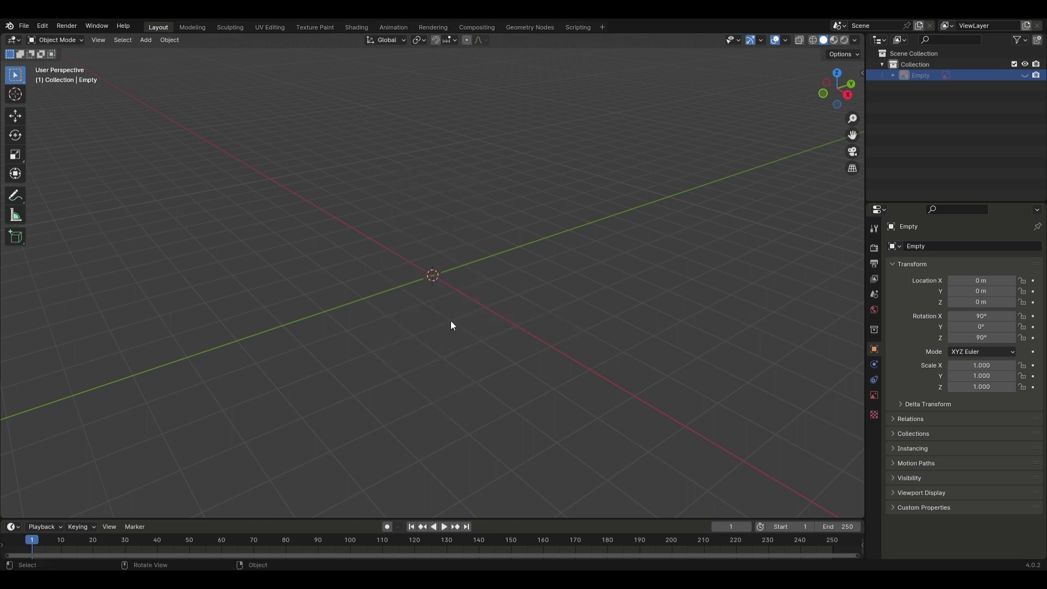
middle_click_drag(454, 304, 417, 316)
- Switch to Right Orthographic view, frame the whole Steve reference, and select the image
scroll(382, 293, "up", 5)
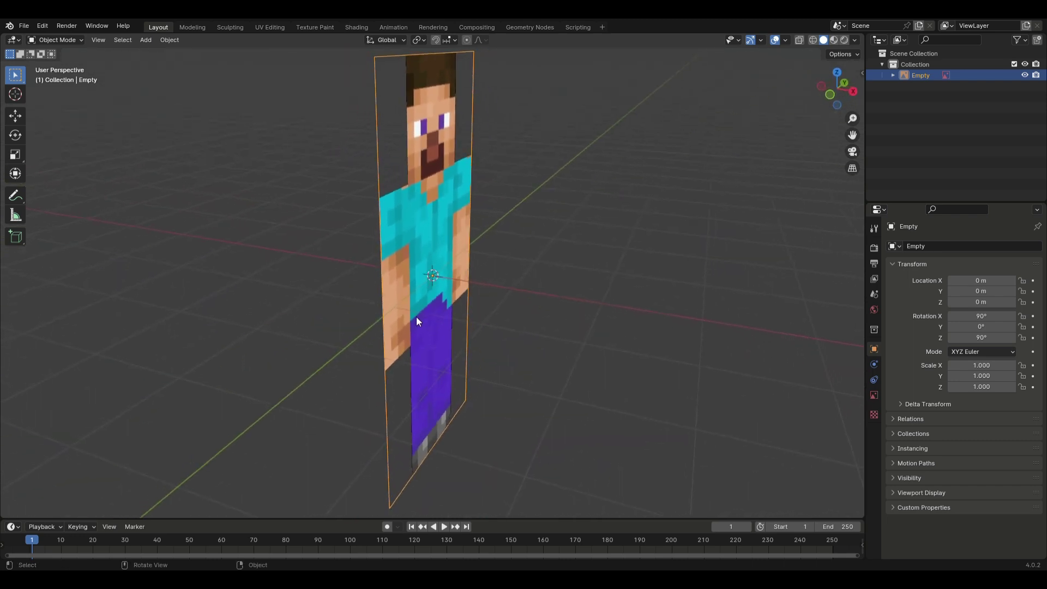
left_click(838, 84)
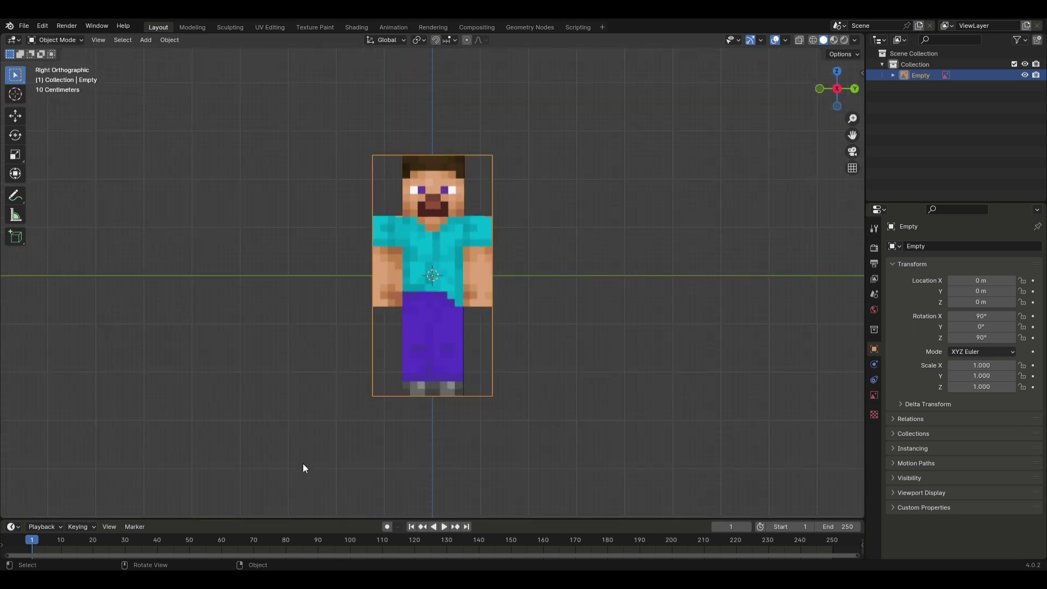
scroll(488, 343, "up", 5)
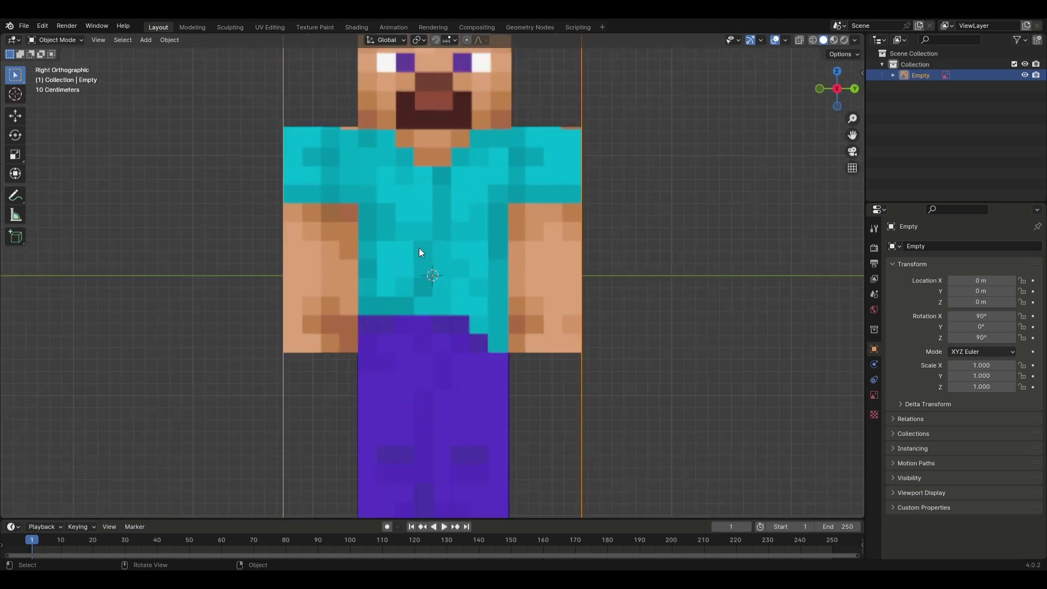
scroll(433, 262, "down", 2)
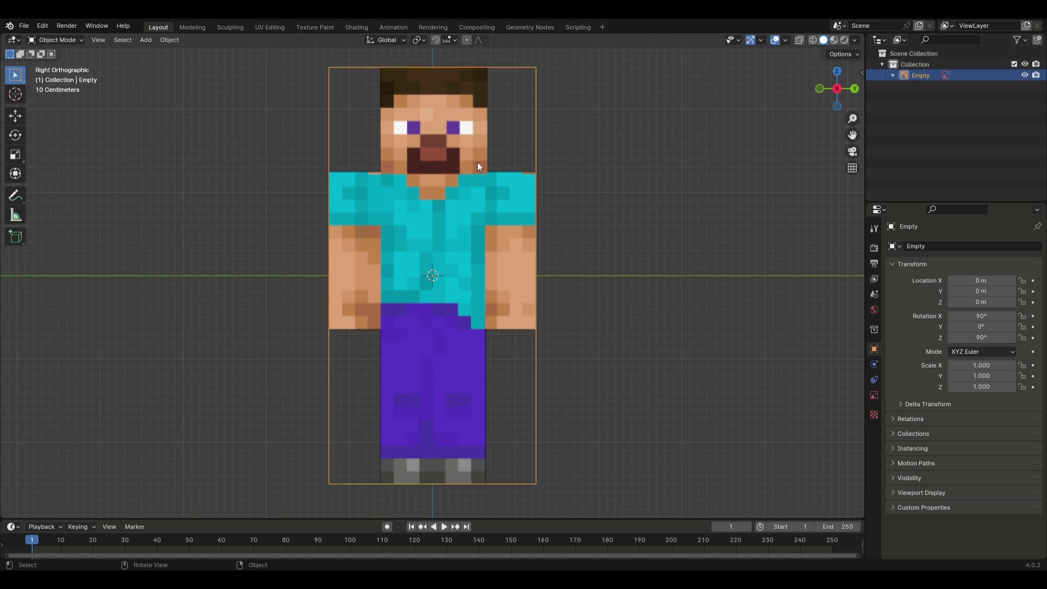
left_click(414, 165)
key("shift+a")
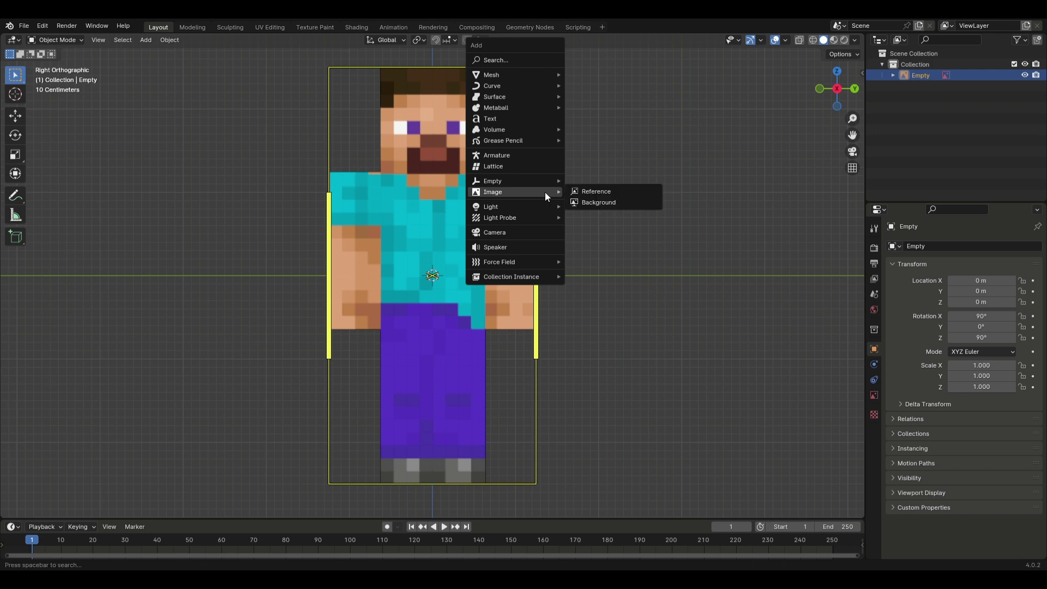
- Add a cube, turn on X-ray, shrink it and raise it along Z toward Steve's head
mouse_move(515, 70)
left_click(576, 90)
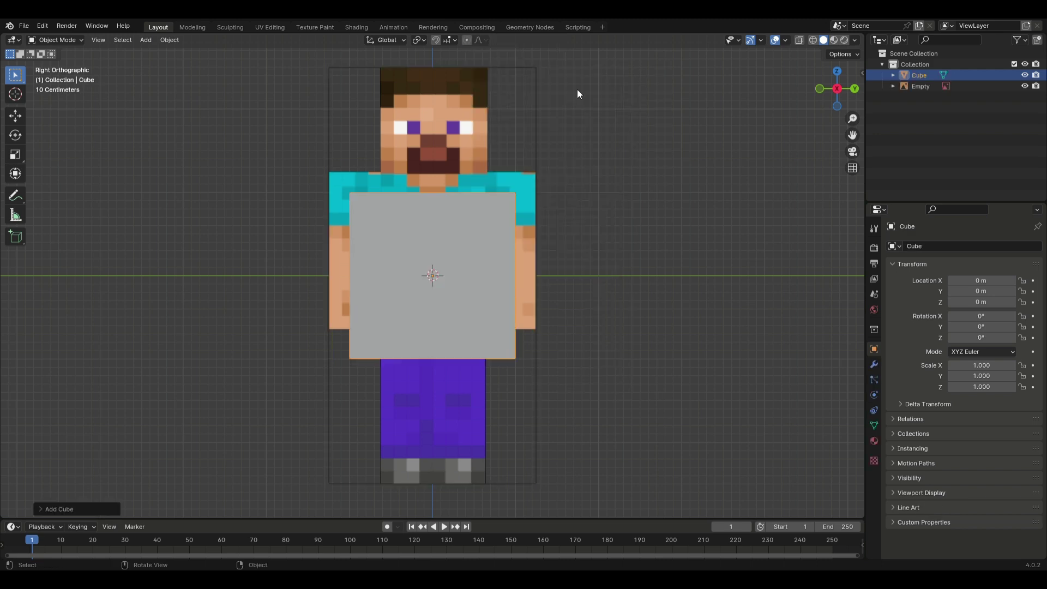
scroll(597, 254, "up", 1)
key("alt+z")
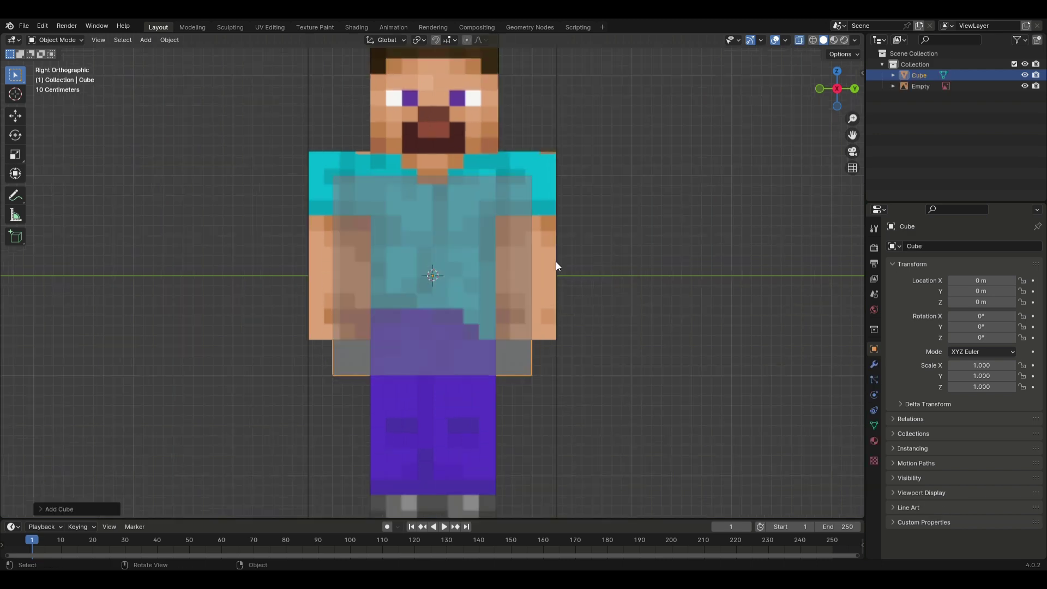
left_click_drag(852, 135, 867, 252)
key("s")
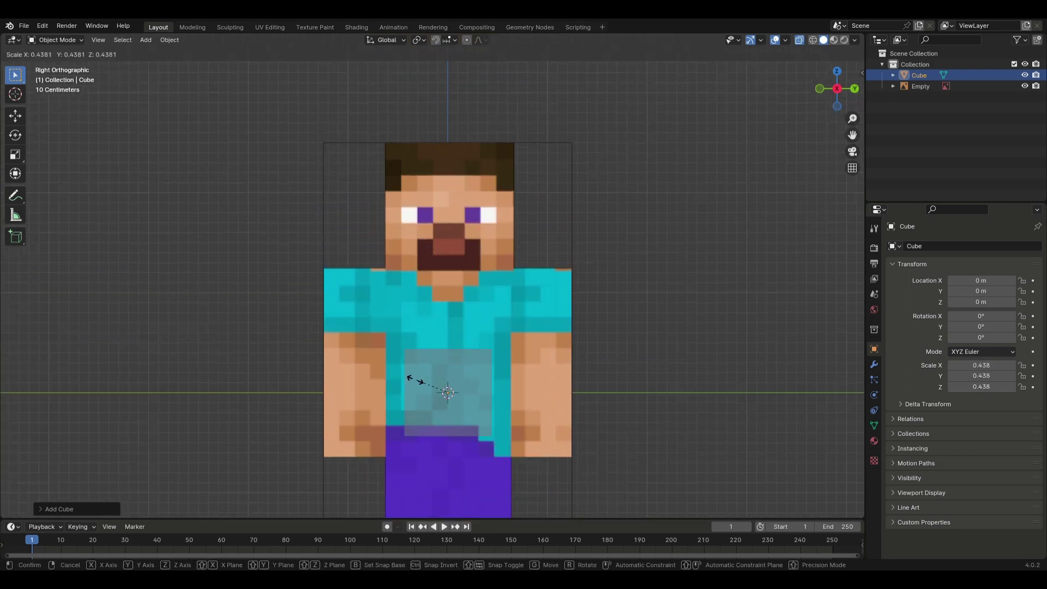
left_click(403, 378)
key("g")
key("z")
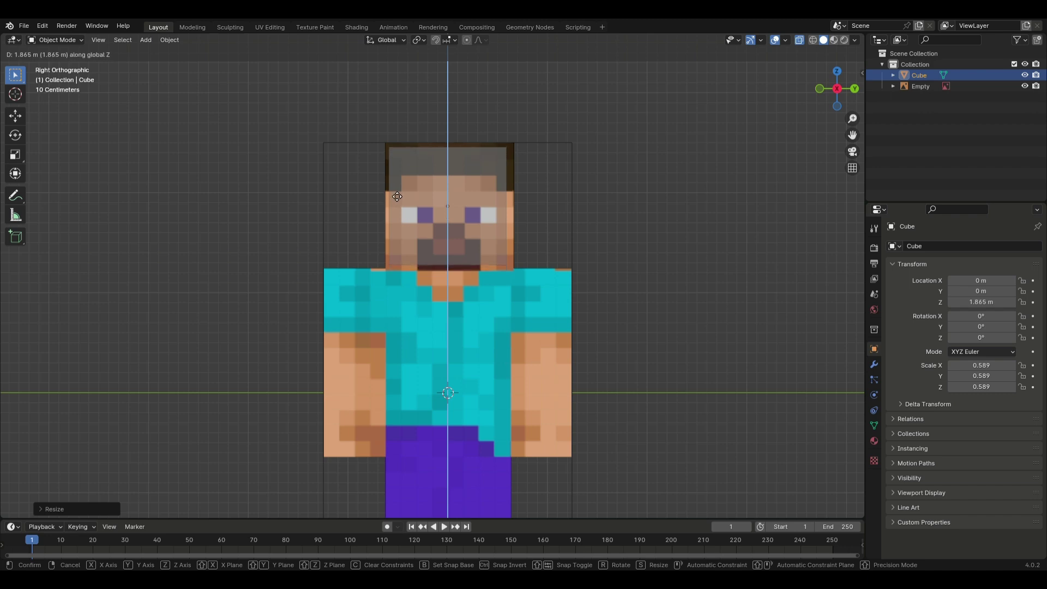
left_click(467, 195)
scroll(462, 201, "up", 3)
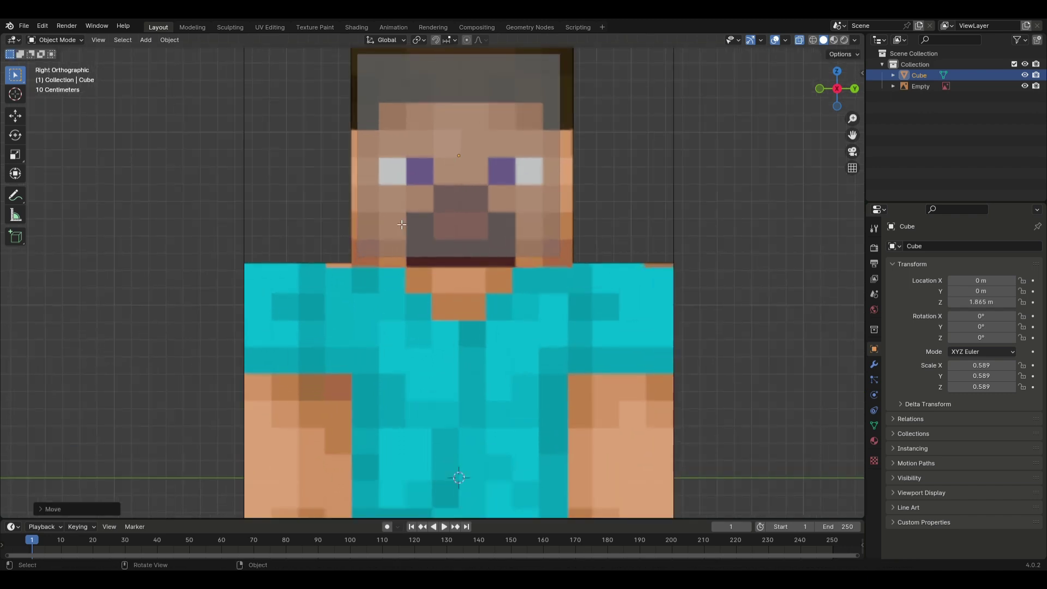
- In Edit Mode, scale the cube's mesh to match the size of Steve's head
key("Tab")
key("s")
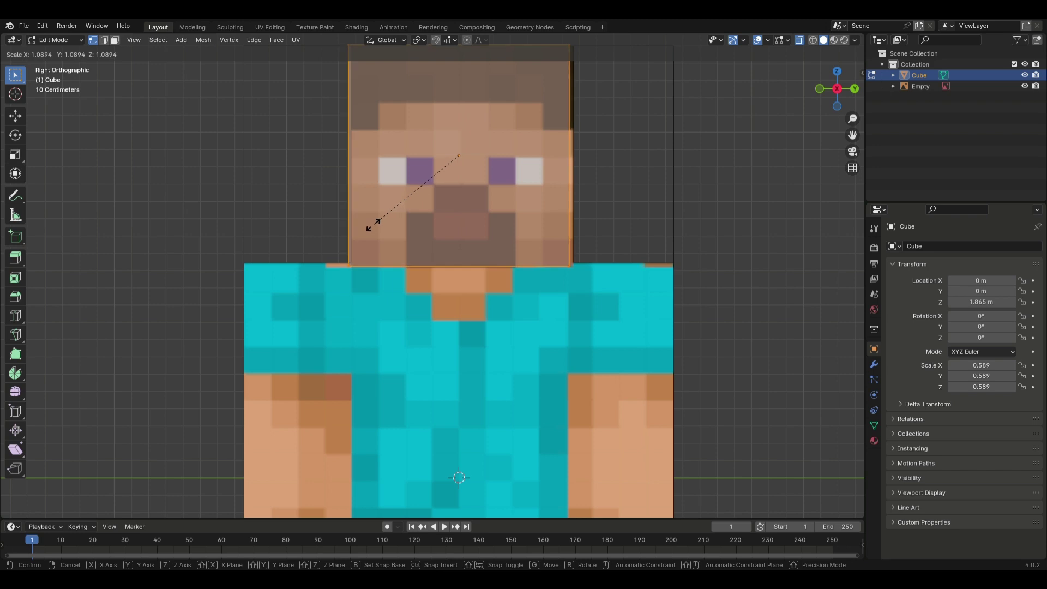
left_click(380, 229)
key("s")
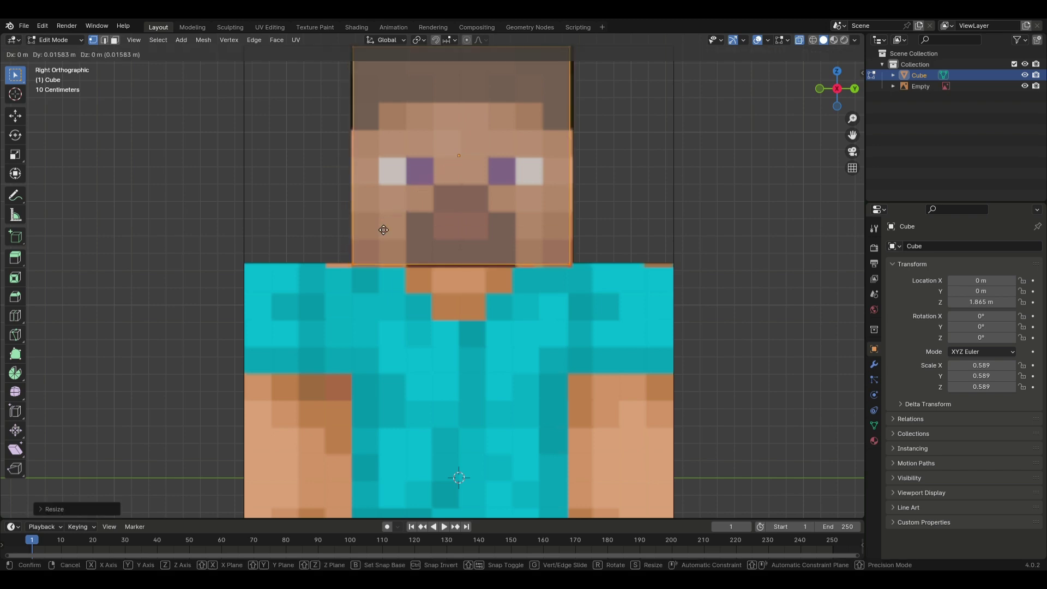
left_click(383, 229)
key("Tab")
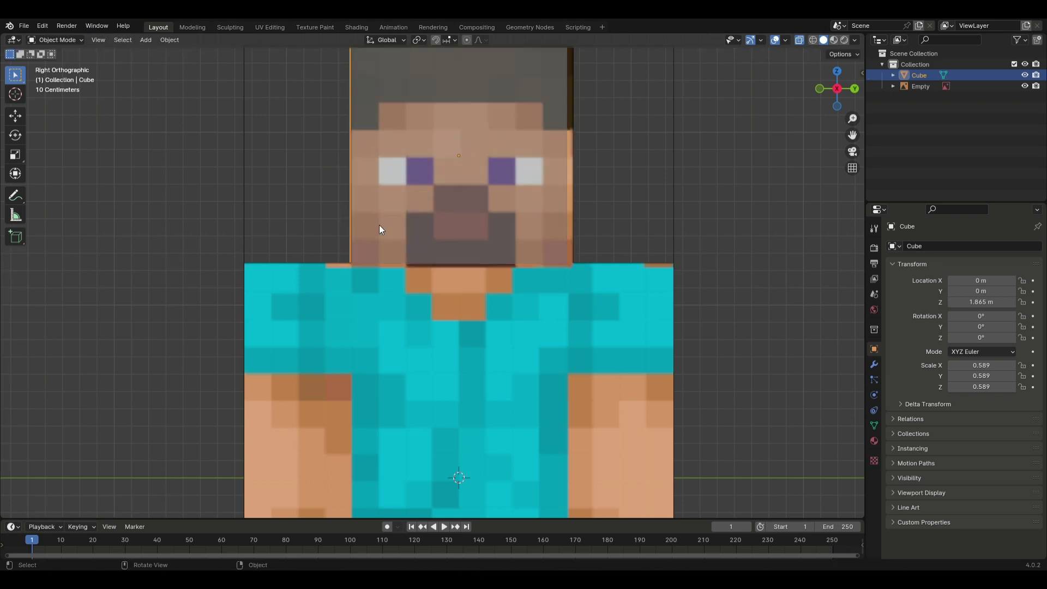
key("x")
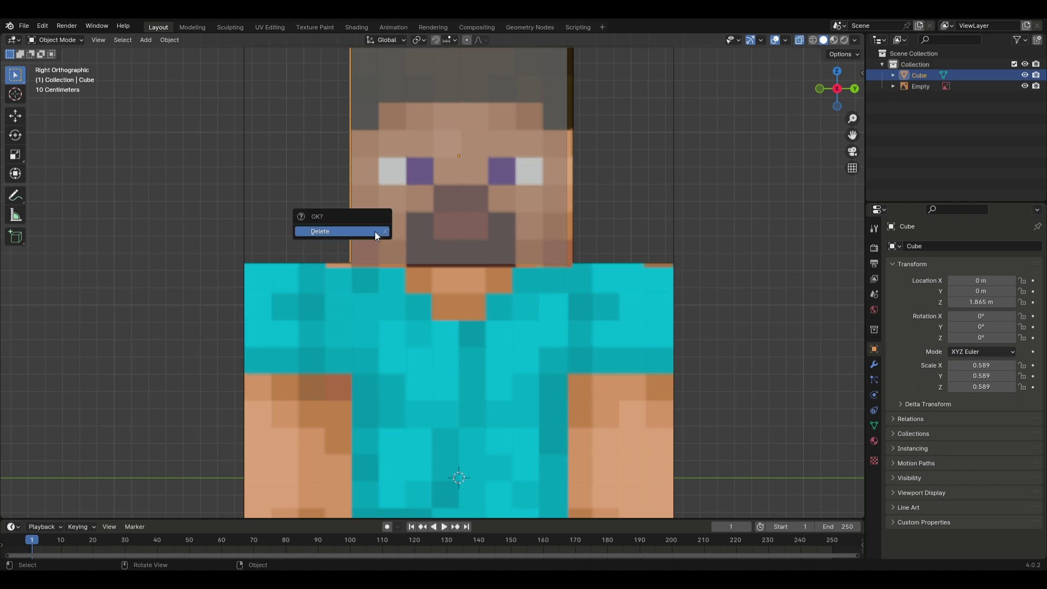
- Position the cube along Y and raise it to Z 1.8612 m over the head
key("g")
key("y")
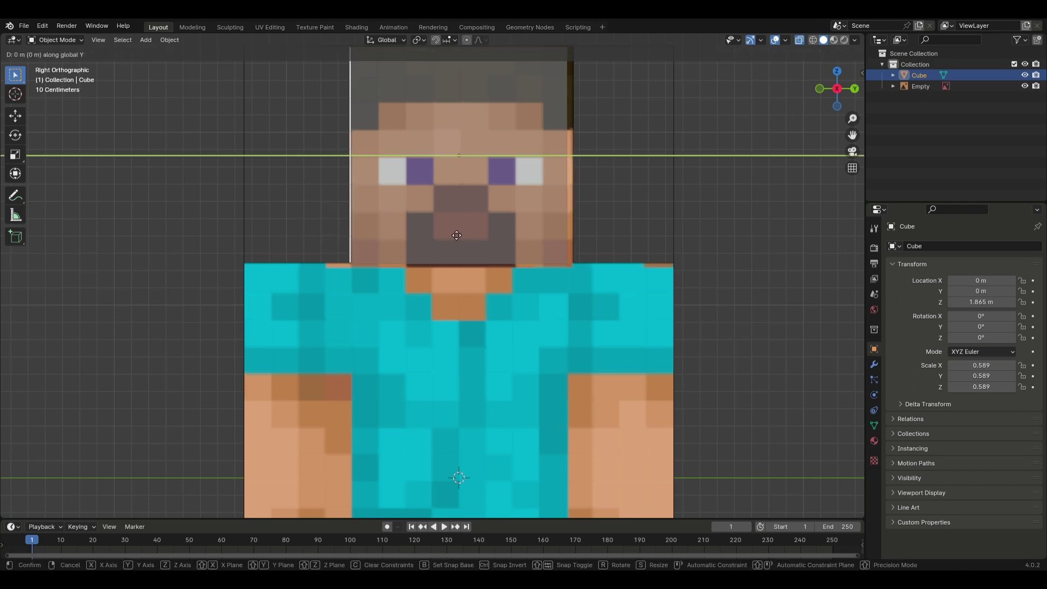
left_click(454, 232)
scroll(549, 215, "down", 1)
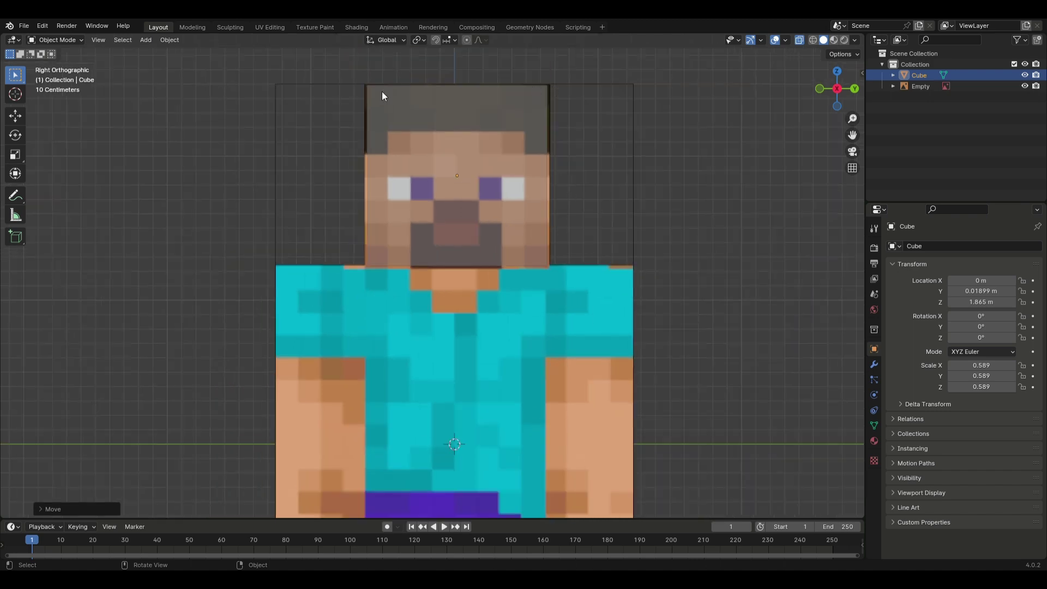
key("g")
key("z")
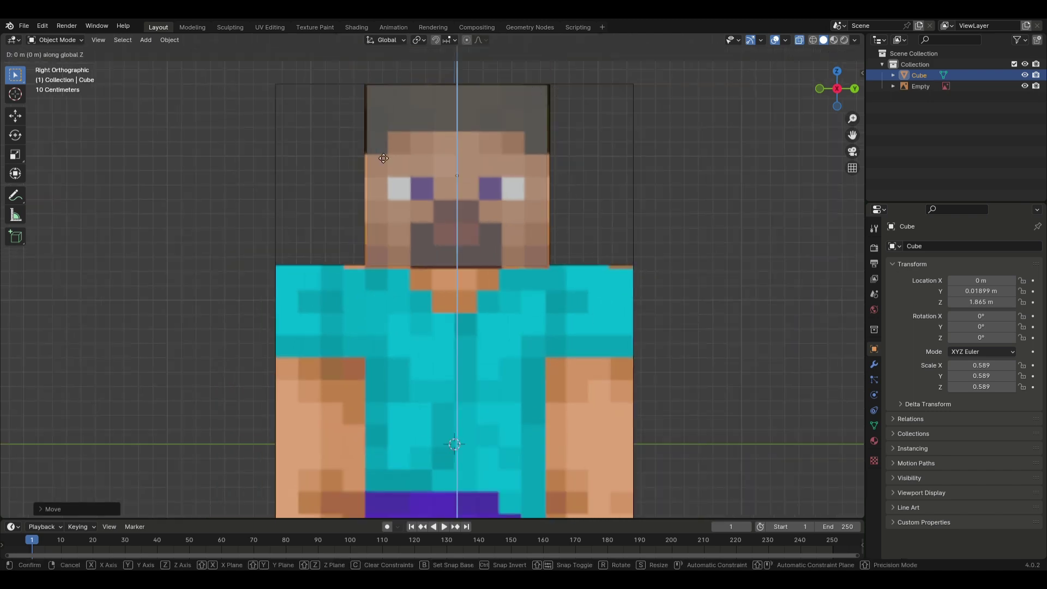
left_click(378, 154)
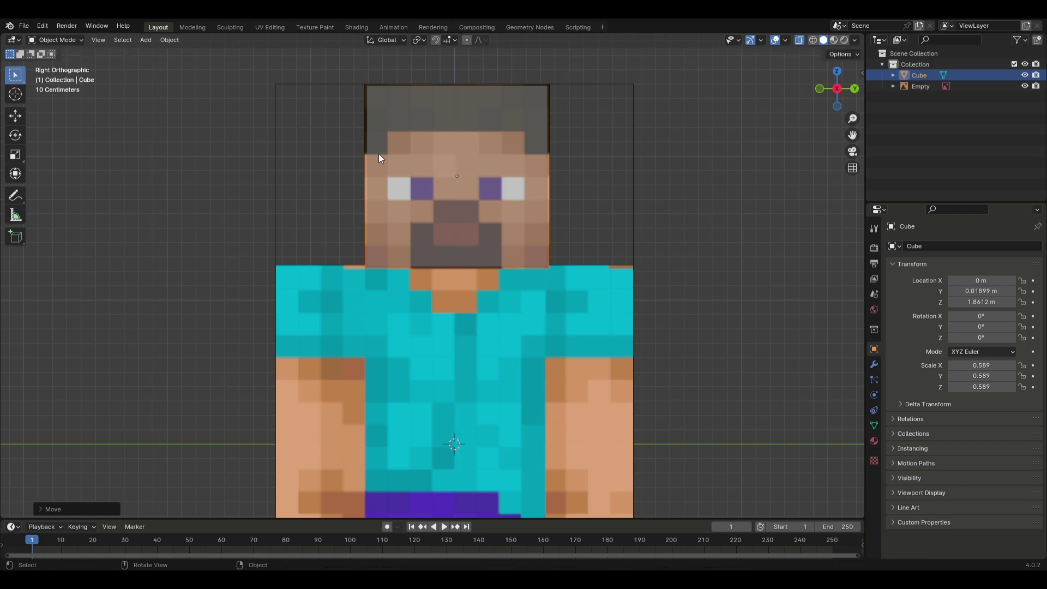
key("Tab")
key("s")
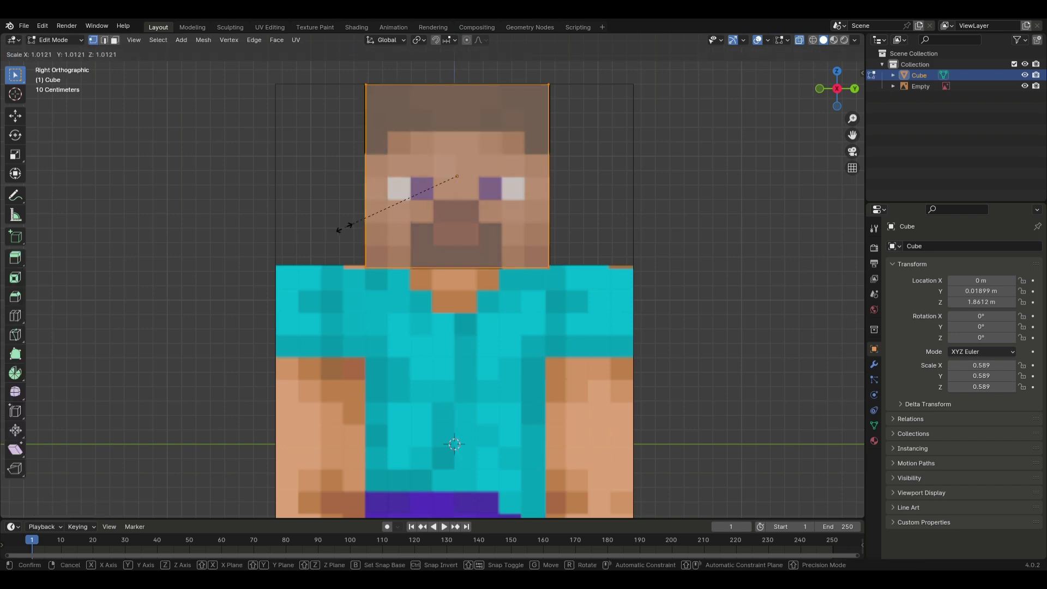
- Finish resizing the head mesh and add 7 evenly spaced vertical loop cuts
left_click(342, 227)
key("alt+a")
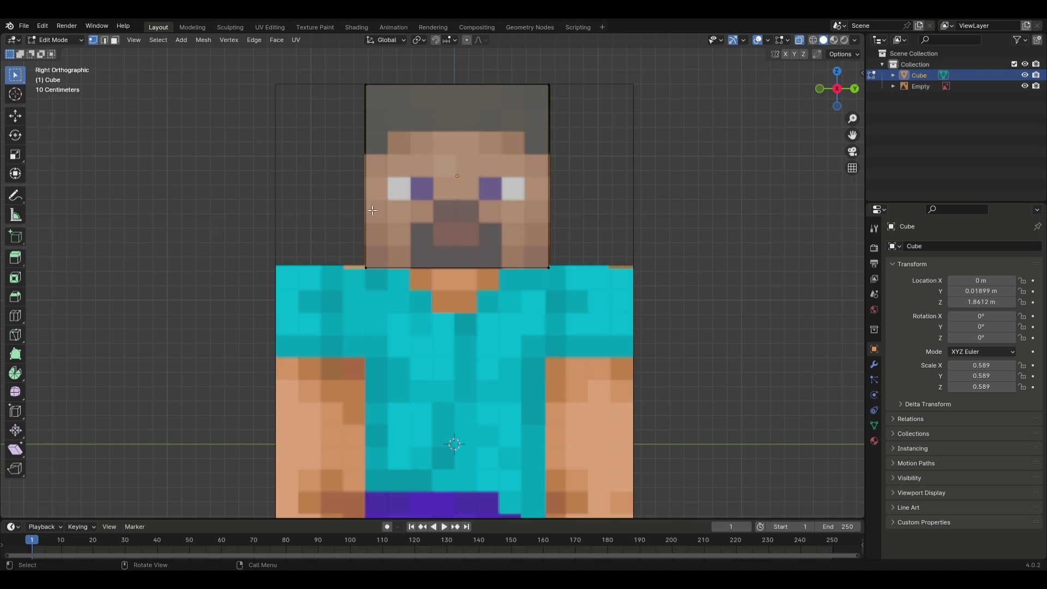
scroll(371, 210, "up", 1)
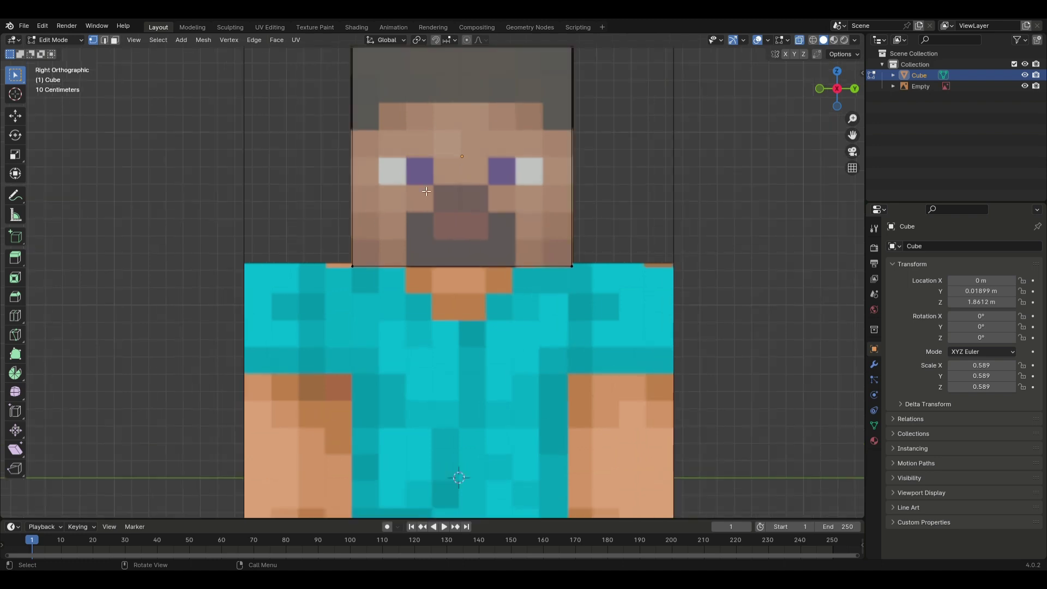
key("ctrl+r")
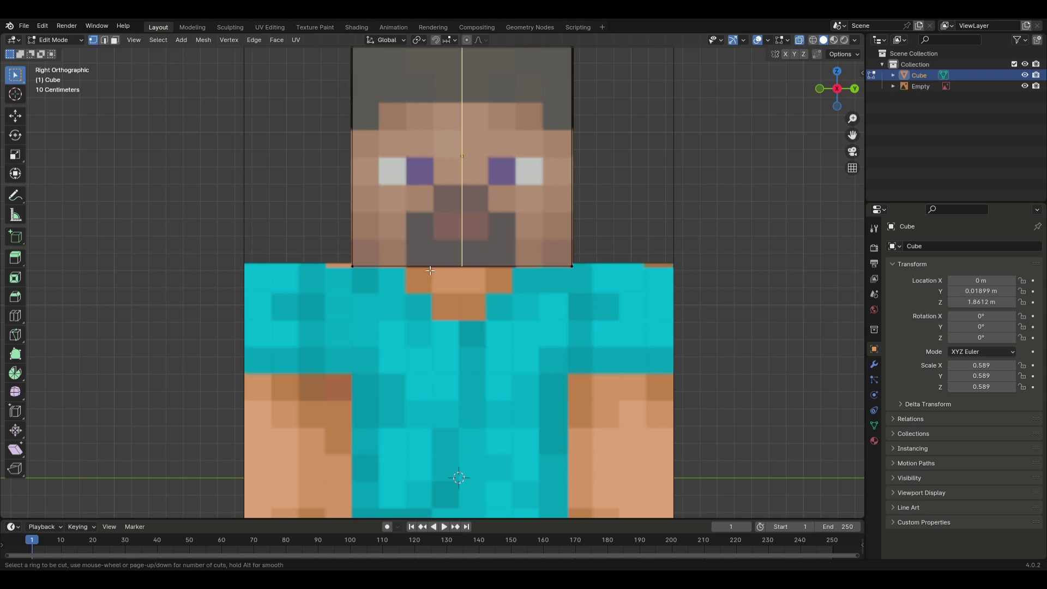
scroll(455, 246, "up", 4)
scroll(455, 246, "up", 2)
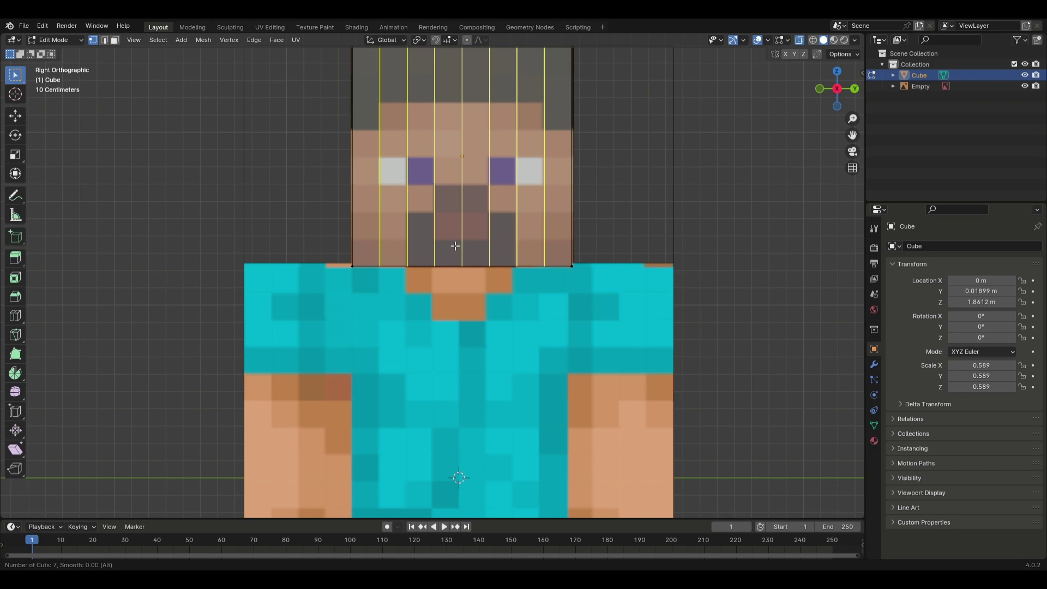
left_click(456, 245)
left_click(456, 246)
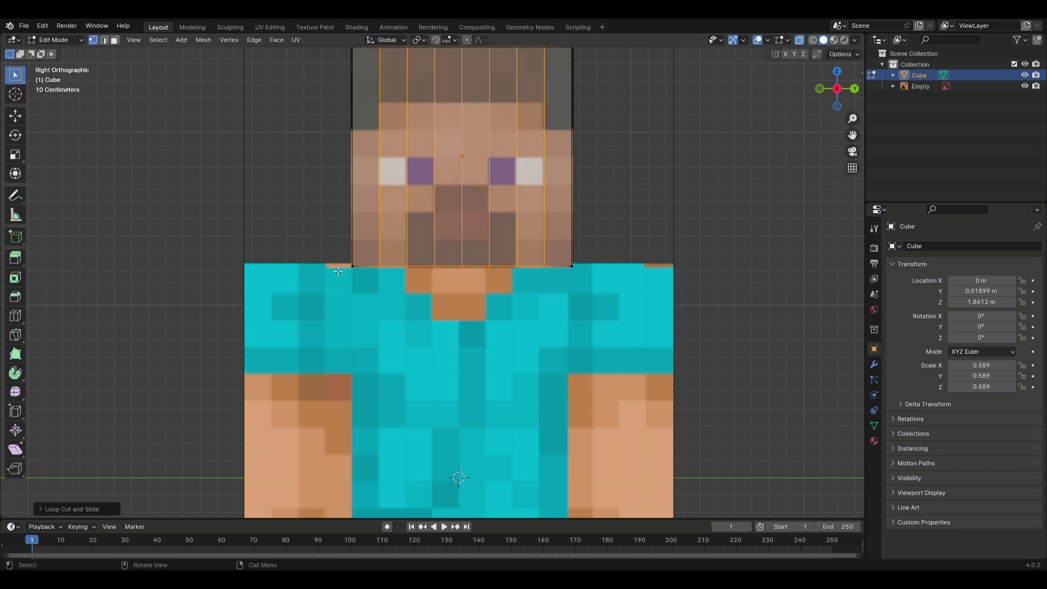
scroll(440, 220, "down", 1)
- Add 7 horizontal loop cuts so the face becomes an 8×8 grid
key("ctrl+r")
scroll(422, 201, "up", 5)
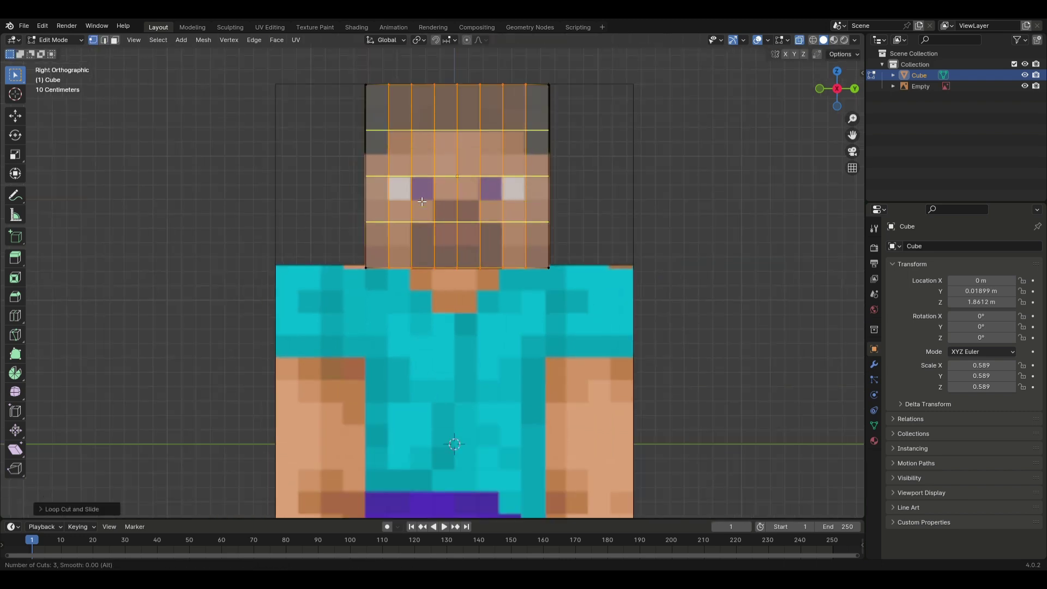
scroll(422, 201, "up", 2)
scroll(422, 202, "down", 1)
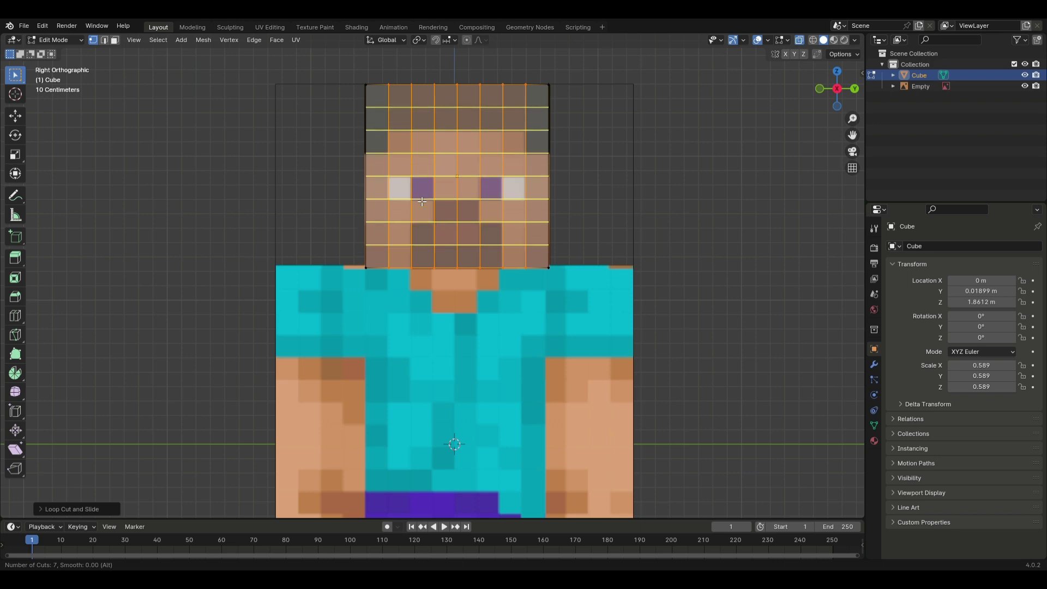
left_click(422, 201)
middle_click_drag(422, 202, 561, 217)
scroll(577, 221, "down", 2)
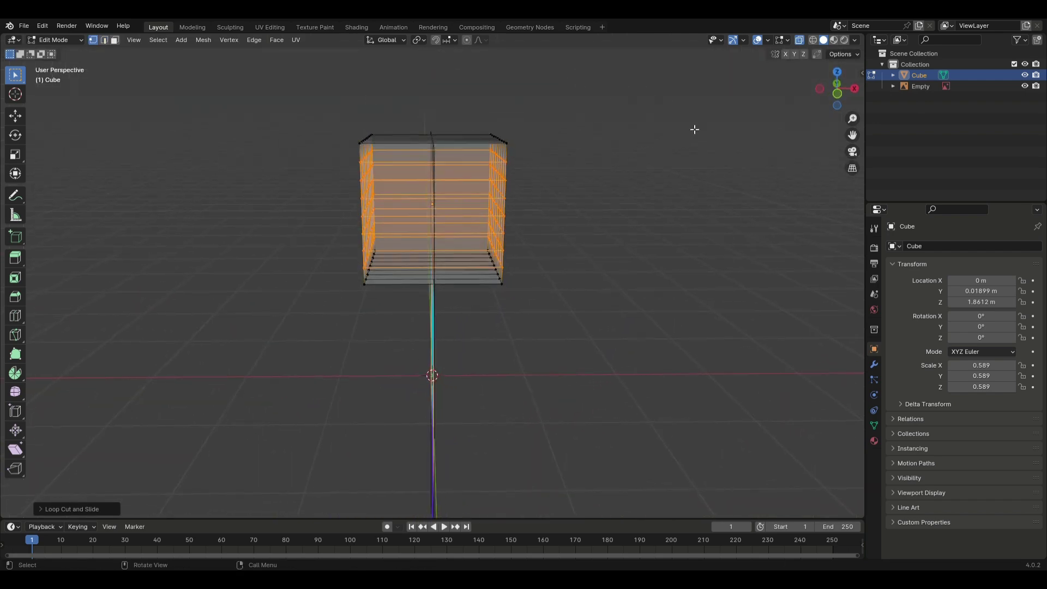
- From the front view, add 7 evenly spaced loop cuts along the head's remaining axis
left_click(838, 94)
scroll(577, 214, "up", 2)
key("ctrl+r")
scroll(429, 217, "up", 6)
scroll(429, 217, "up", 1)
scroll(429, 217, "down", 1)
left_click(429, 217)
right_click(427, 218)
middle_click_drag(428, 217, 633, 238)
scroll(633, 239, "down", 5)
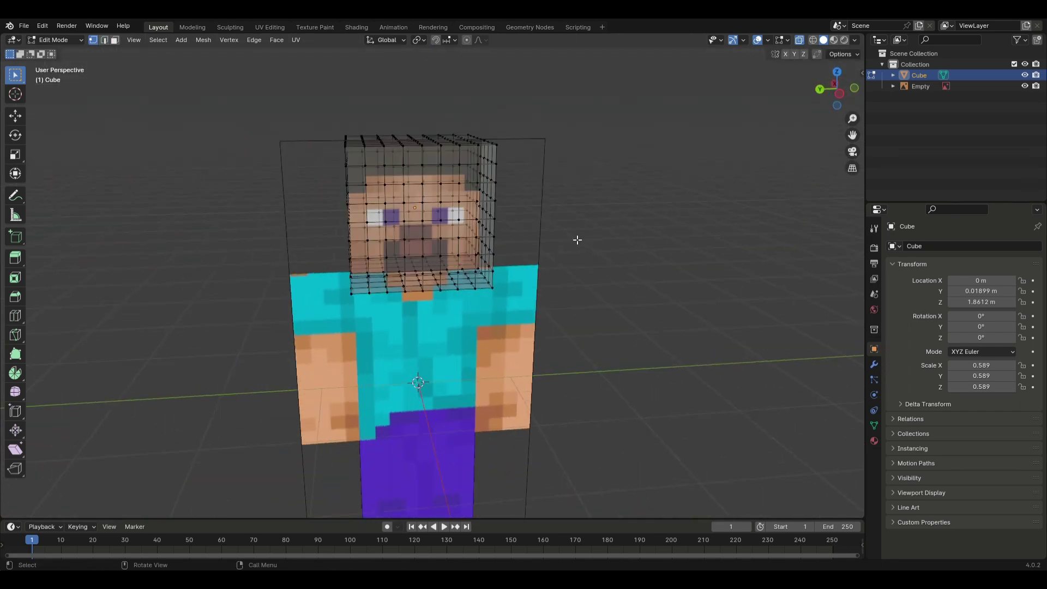
- Turn the view to face Steve's head straight on with the cube in Edit Mode
key("Tab")
key("Tab")
middle_click_drag(610, 248, 130, 242)
key("Tab")
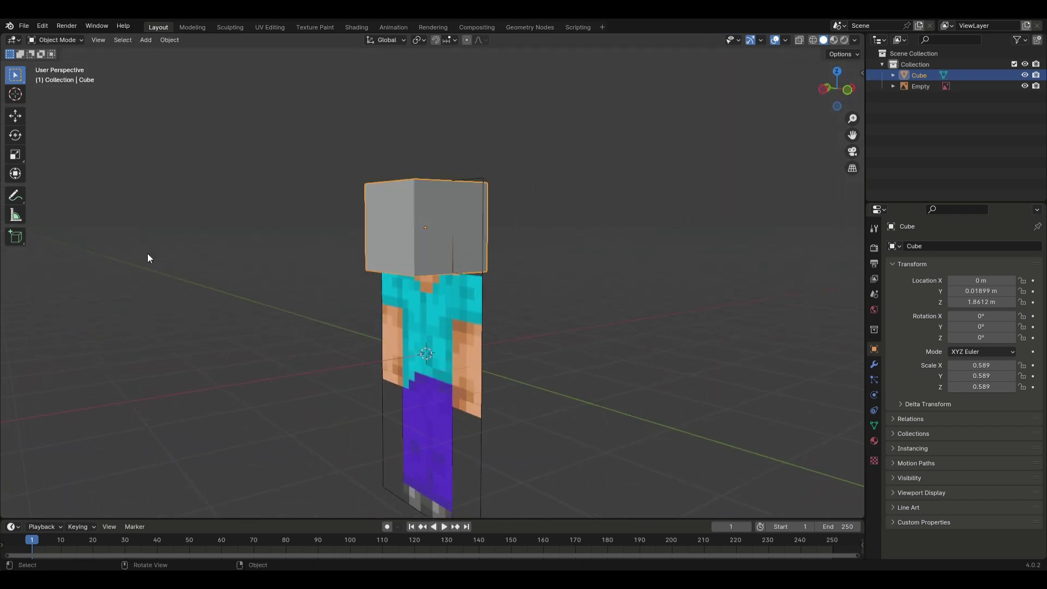
middle_click_drag(238, 284, 377, 296)
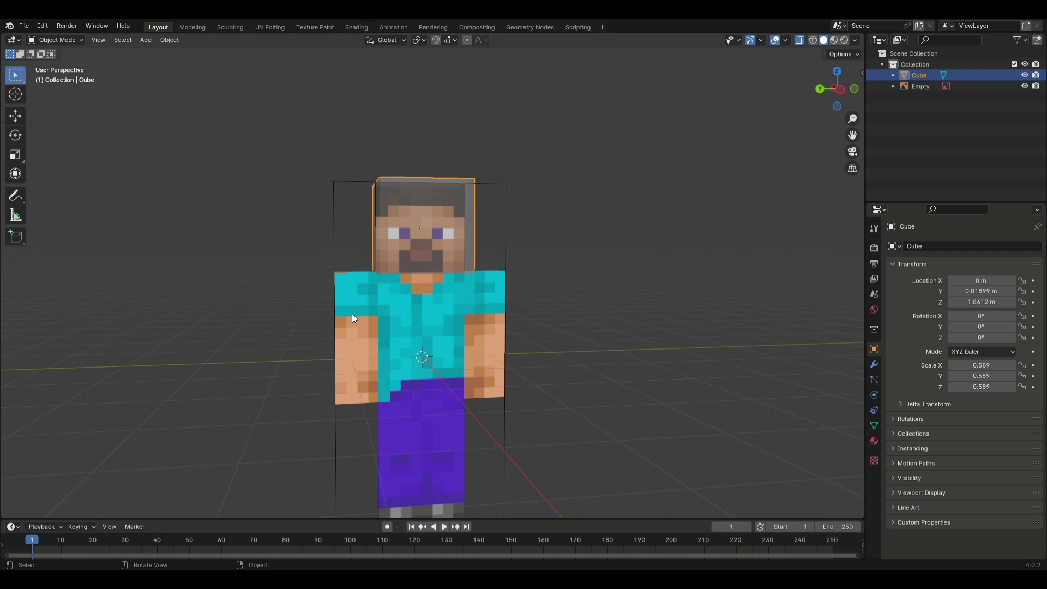
key("Tab")
- In orthographic view, create two material slots, Material.001 and Material.002, on the cube
left_click(840, 85)
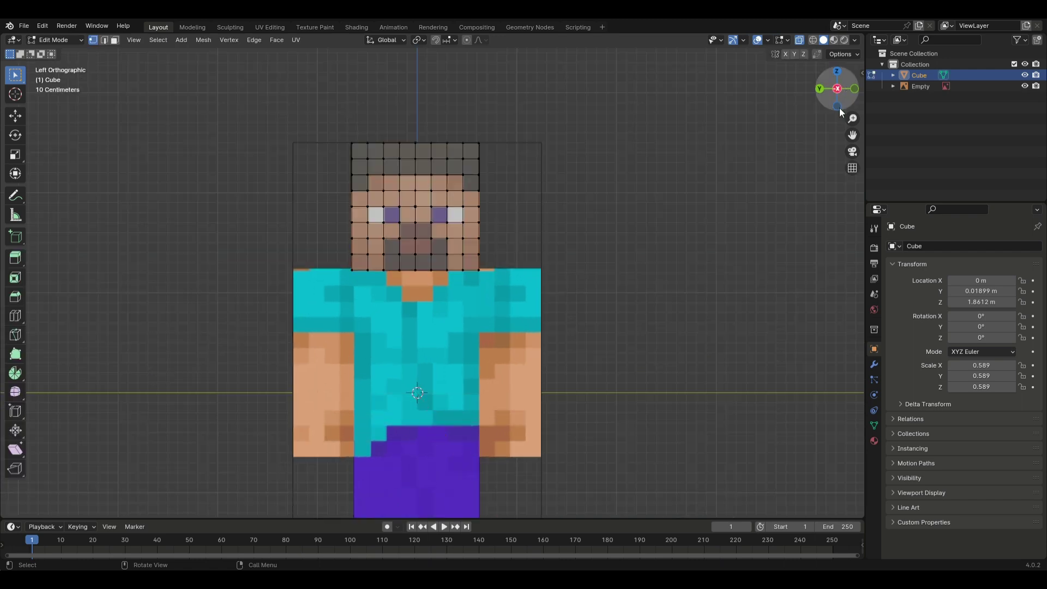
scroll(633, 250, "up", 4)
scroll(556, 185, "up", 1)
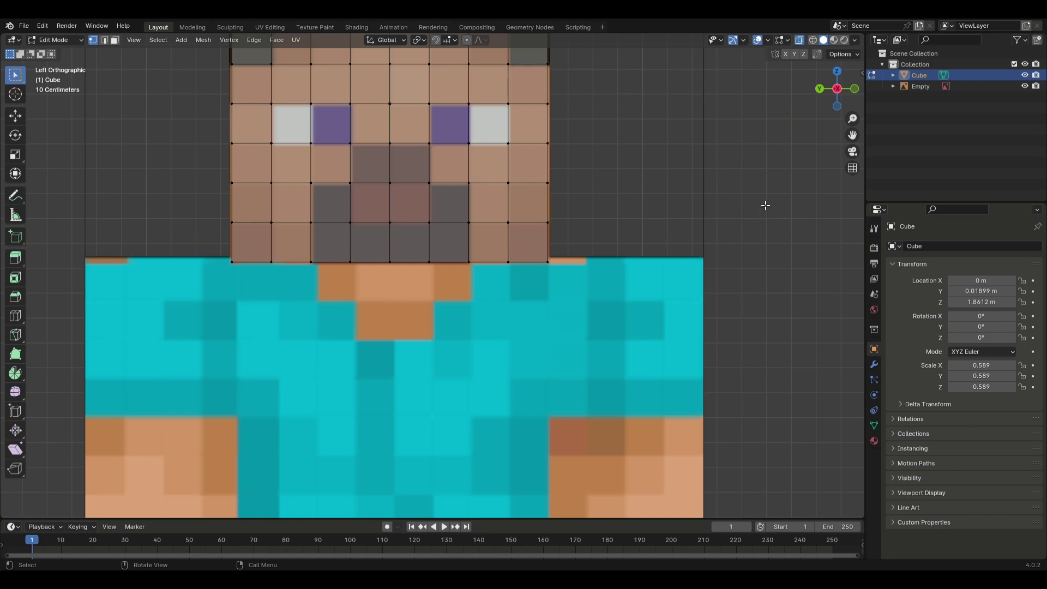
left_click(874, 441)
left_click(976, 293)
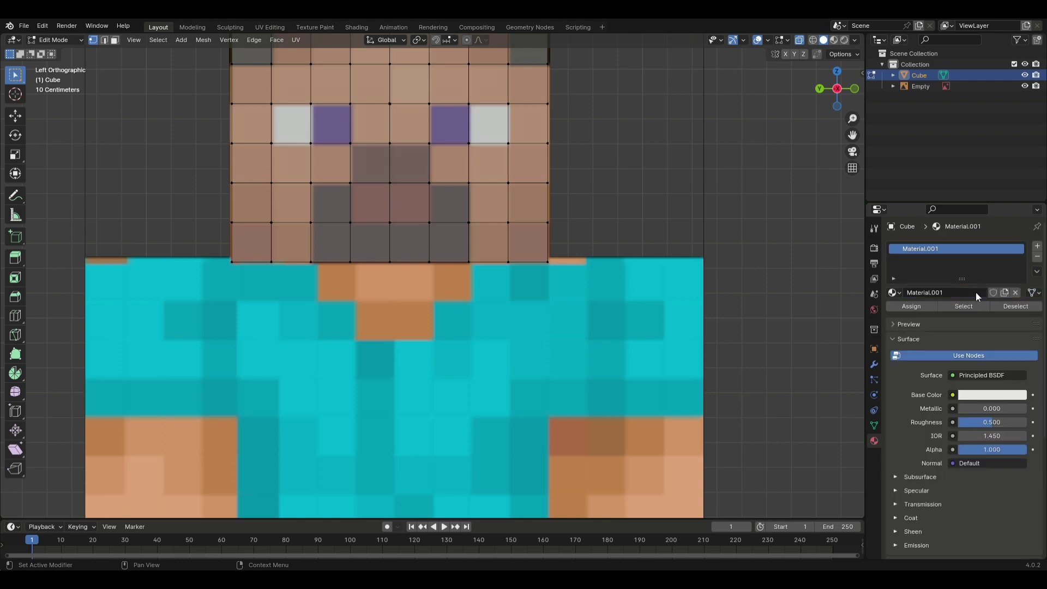
scroll(821, 205, "down", 1)
scroll(822, 205, "down", 2)
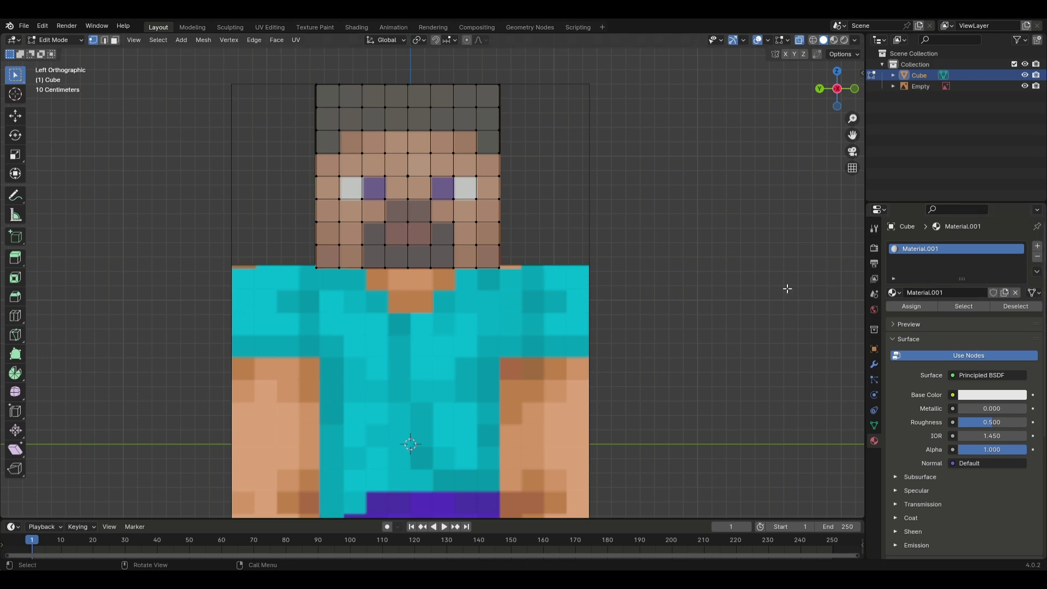
left_click(1037, 246)
left_click(956, 314)
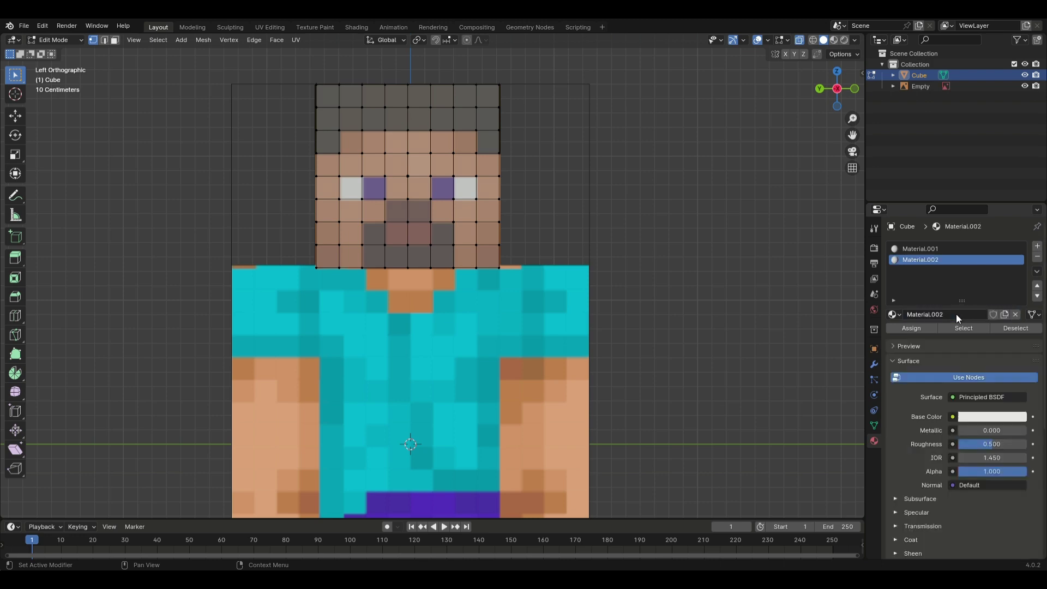
- Select the two pupil faces in face mode and assign Material.002 to them
key("3")
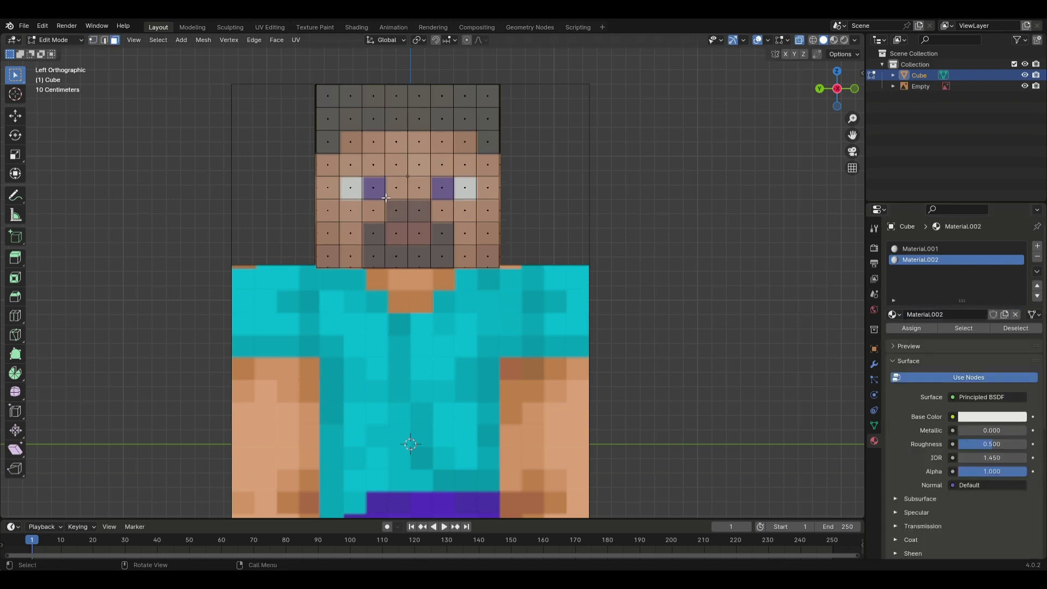
left_click(378, 191)
key("alt+z")
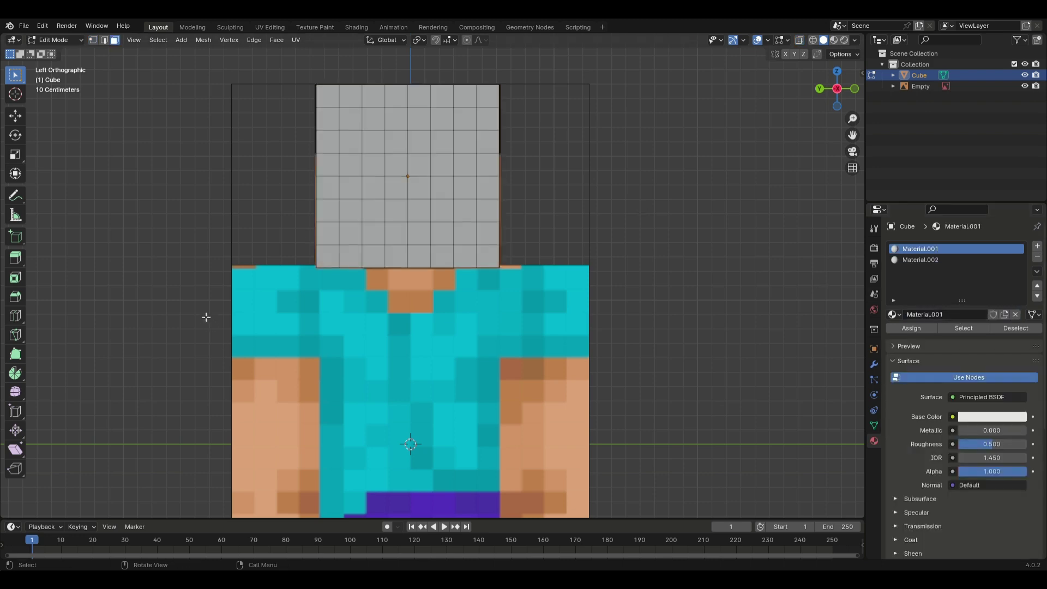
key("alt+z")
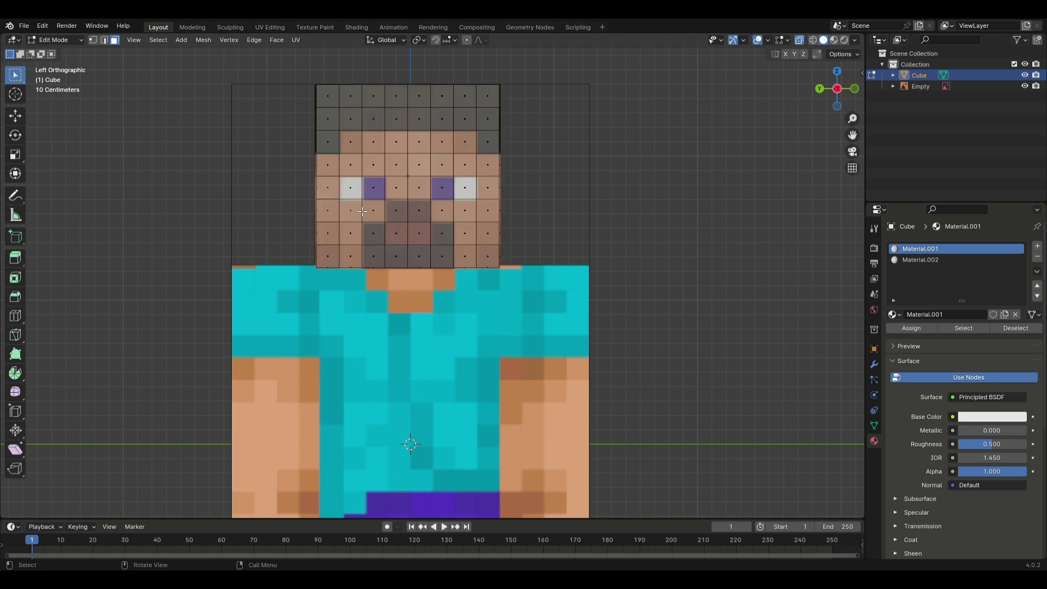
key("alt+z")
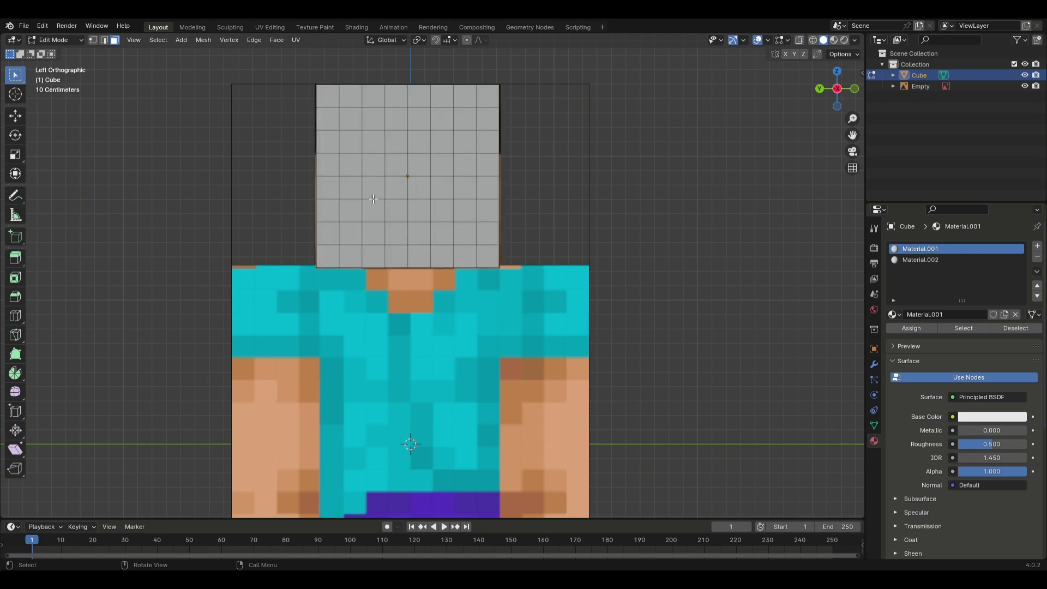
left_click(373, 188)
left_click(441, 187, "shift")
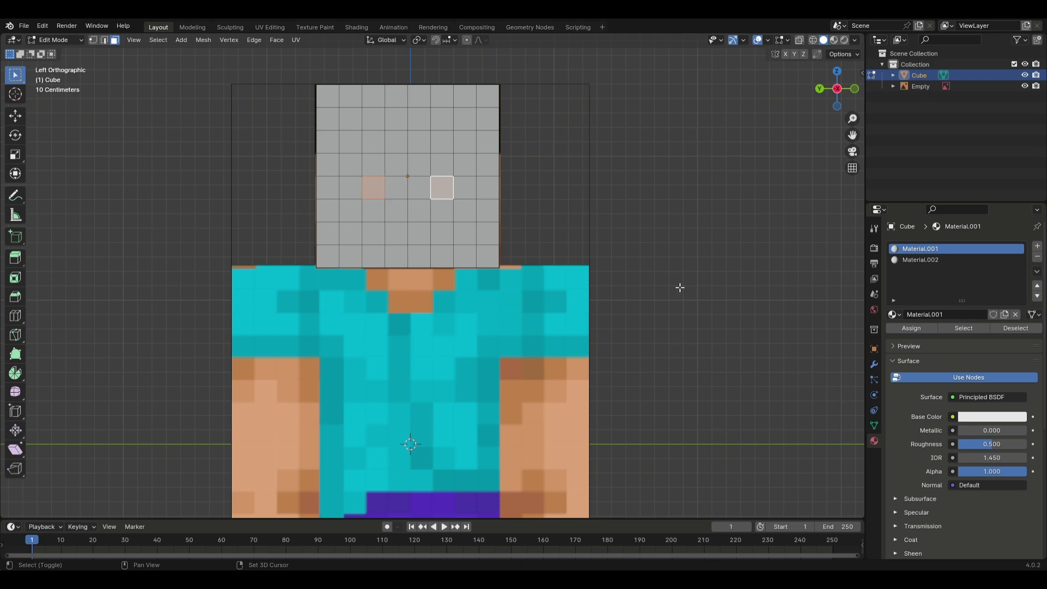
left_click(921, 260)
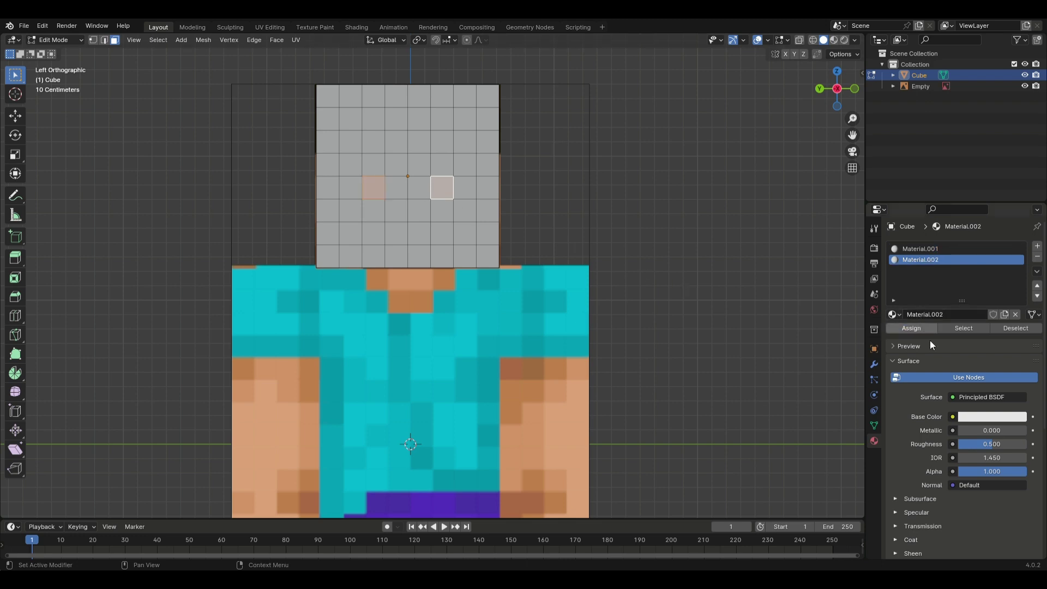
left_click(205, 378)
key("alt+z")
middle_click_drag(205, 379, 234, 386)
- In Object Mode, slide the reference image to the left along the X axis
key("Tab")
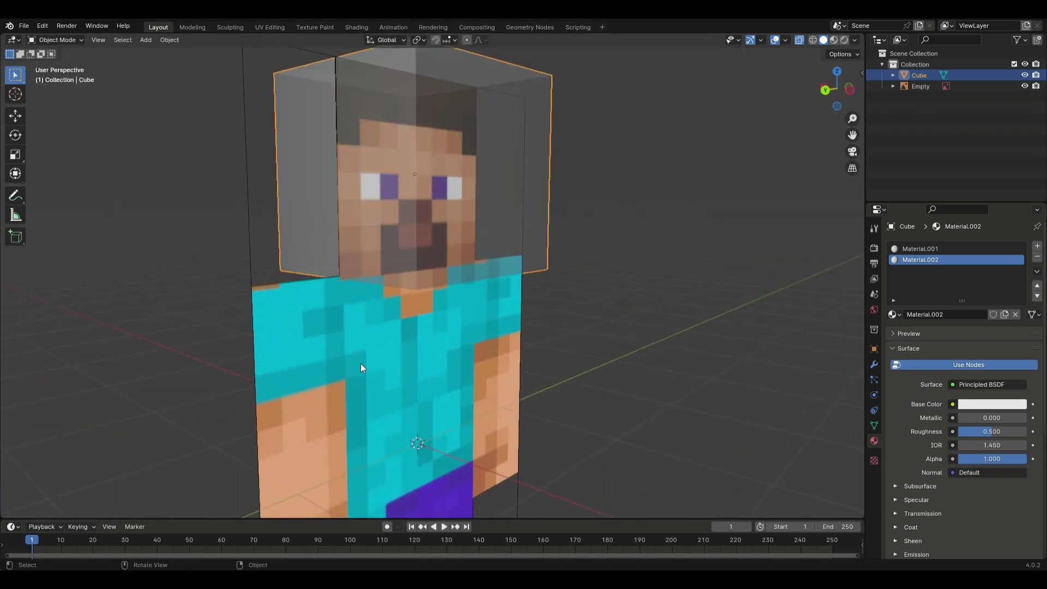
left_click(358, 368)
middle_click_drag(358, 368, 380, 373)
left_click(380, 372, "alt")
left_click(359, 371)
key("g")
key("x")
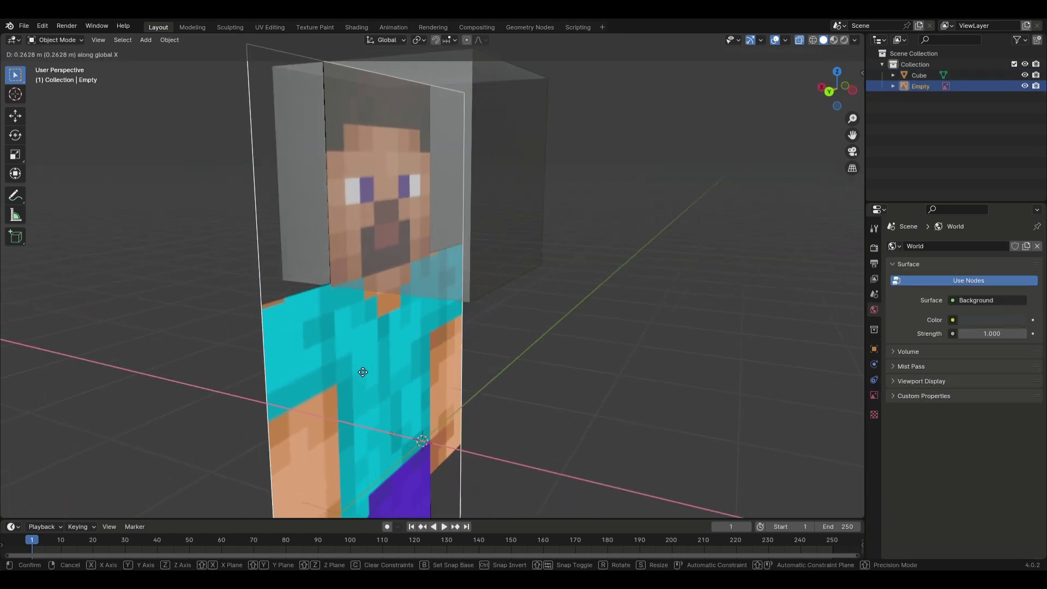
left_click(257, 344)
middle_click_drag(256, 345, 193, 278)
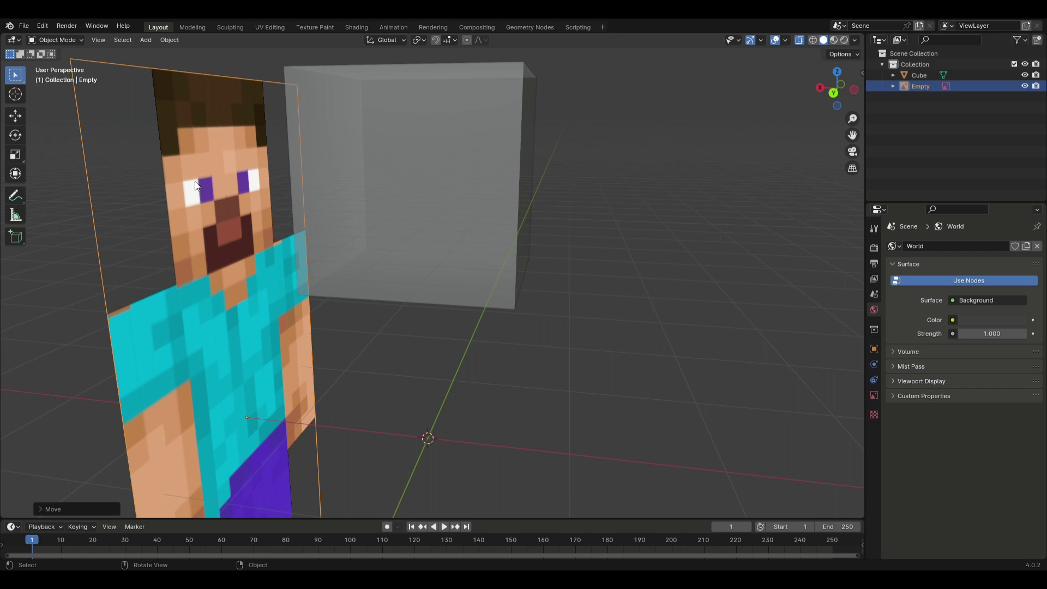
- Set Material.002's Base Color to Steve's purple eye colour and view it in Material Preview
left_click(486, 196)
middle_click_drag(486, 196, 648, 364)
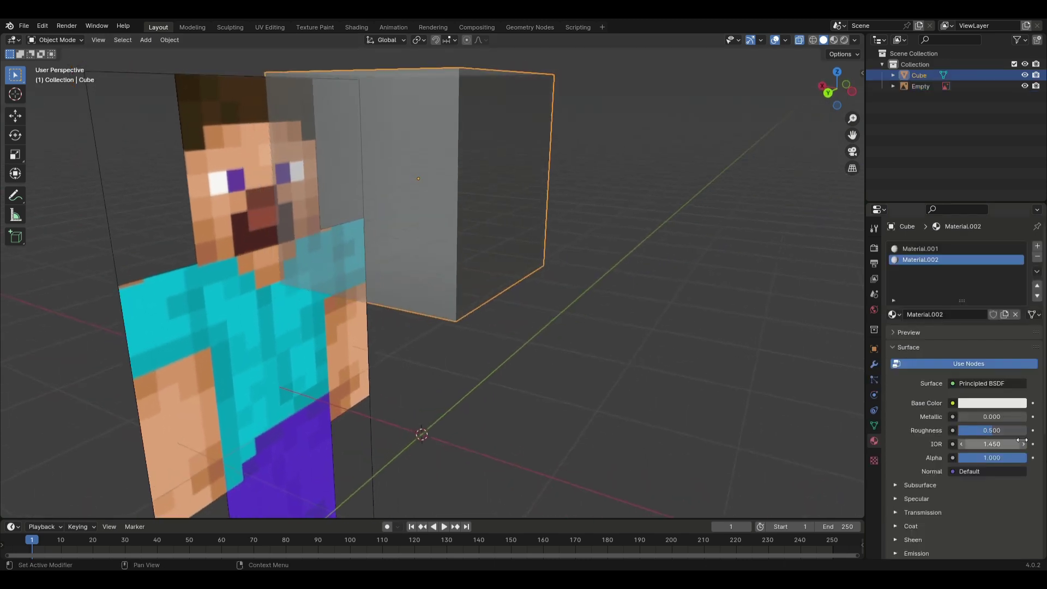
left_click(994, 404)
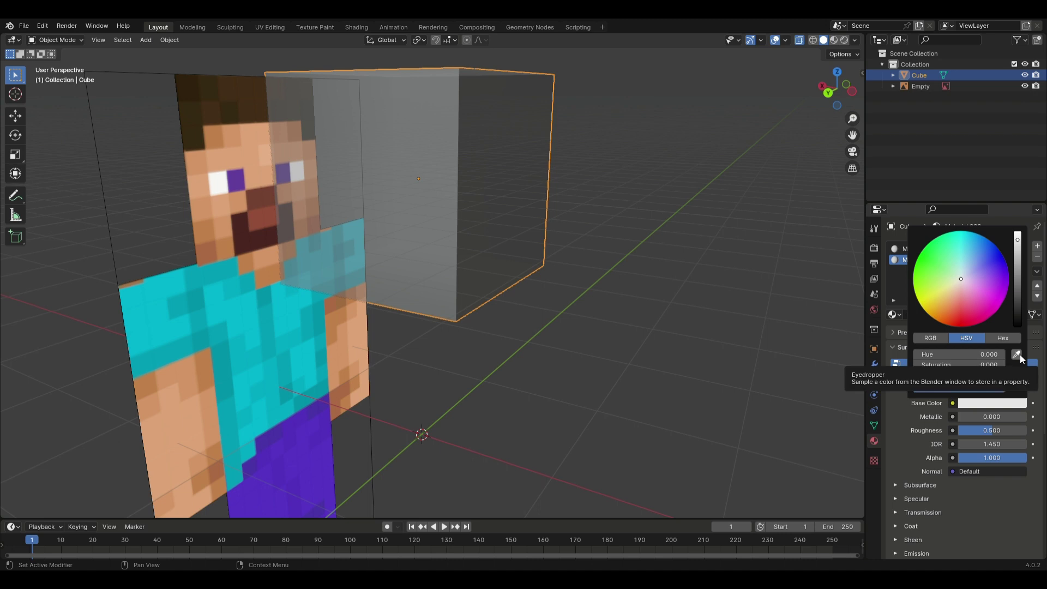
left_click(1016, 355)
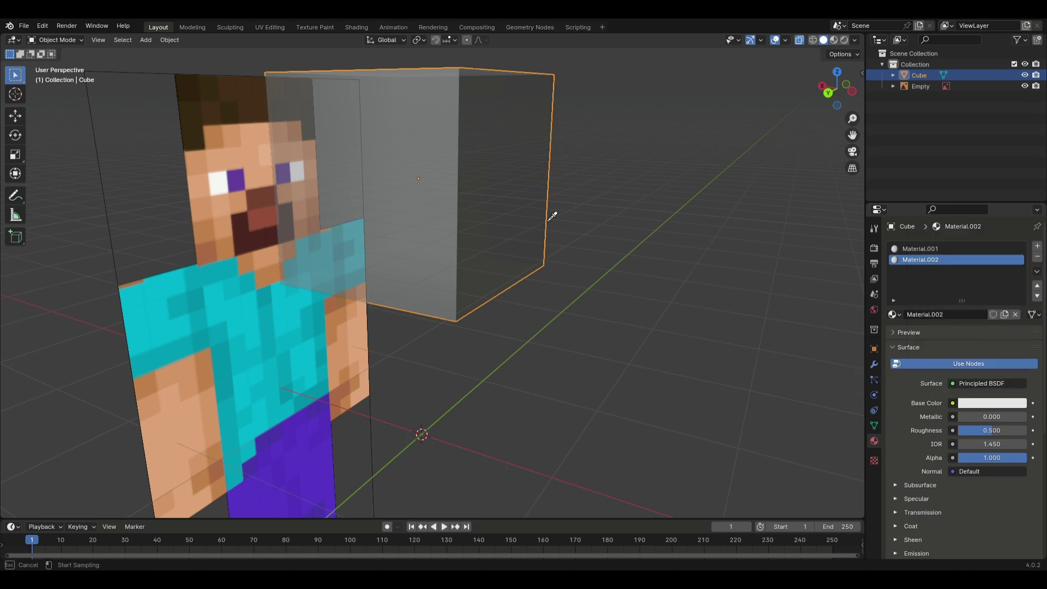
left_click(244, 191)
middle_click_drag(385, 310, 742, 214)
left_click(833, 41)
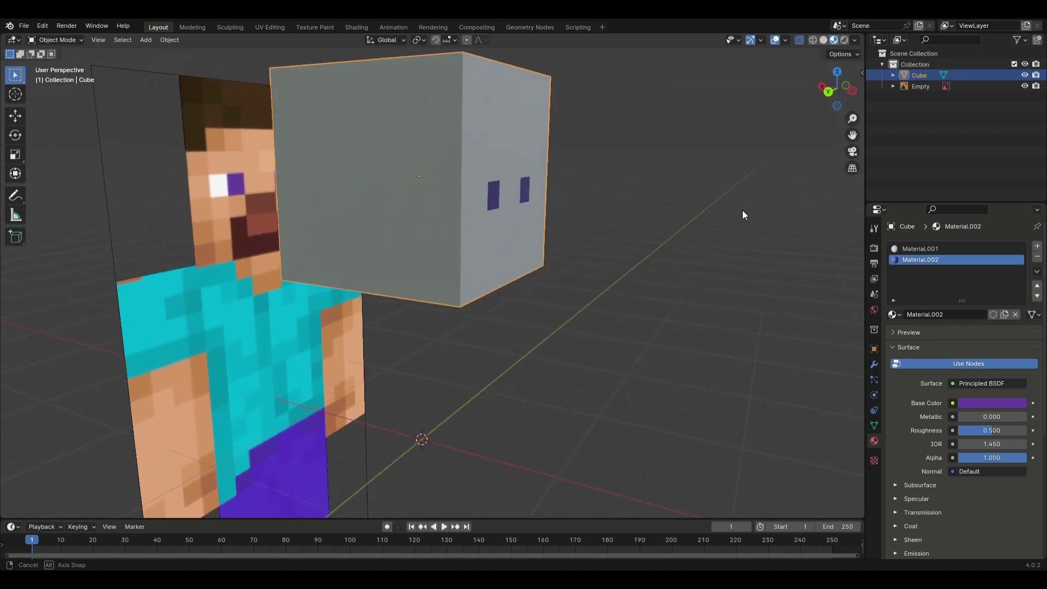
key("Tab")
left_click(920, 249)
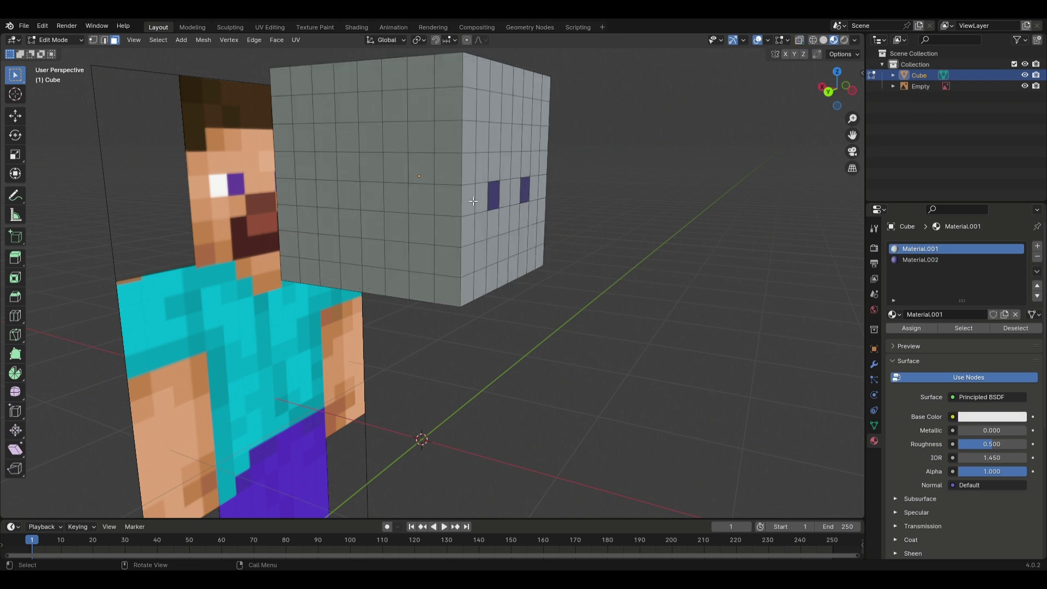
- Select the nose faces and give them a new Material.003 sampled brown from Steve's nose
left_click(475, 201)
middle_click_drag(282, 172, 511, 265)
left_click(512, 226)
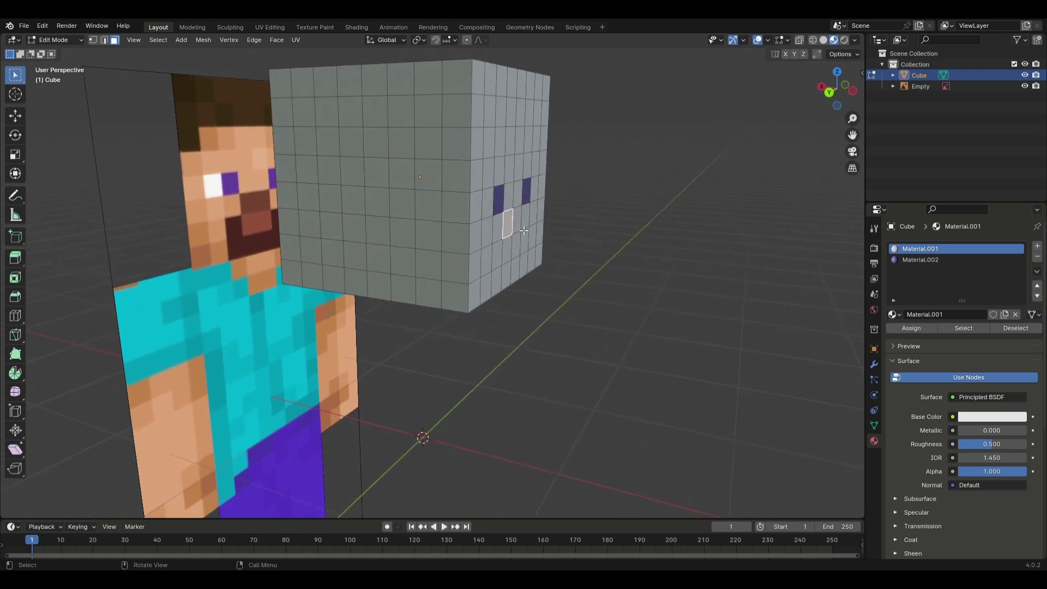
left_click(519, 222)
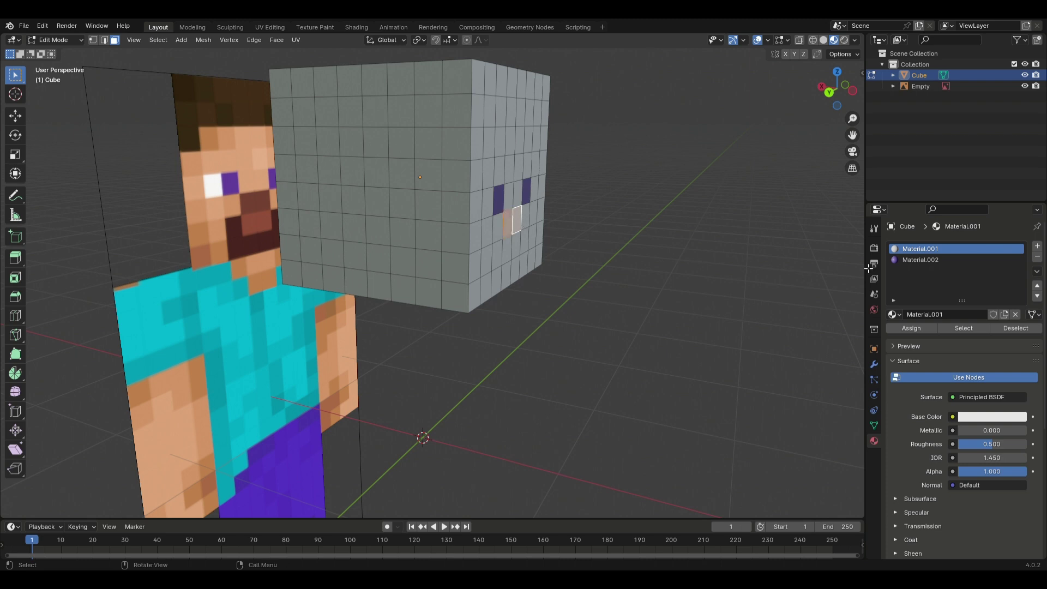
left_click(1037, 246)
left_click(951, 314)
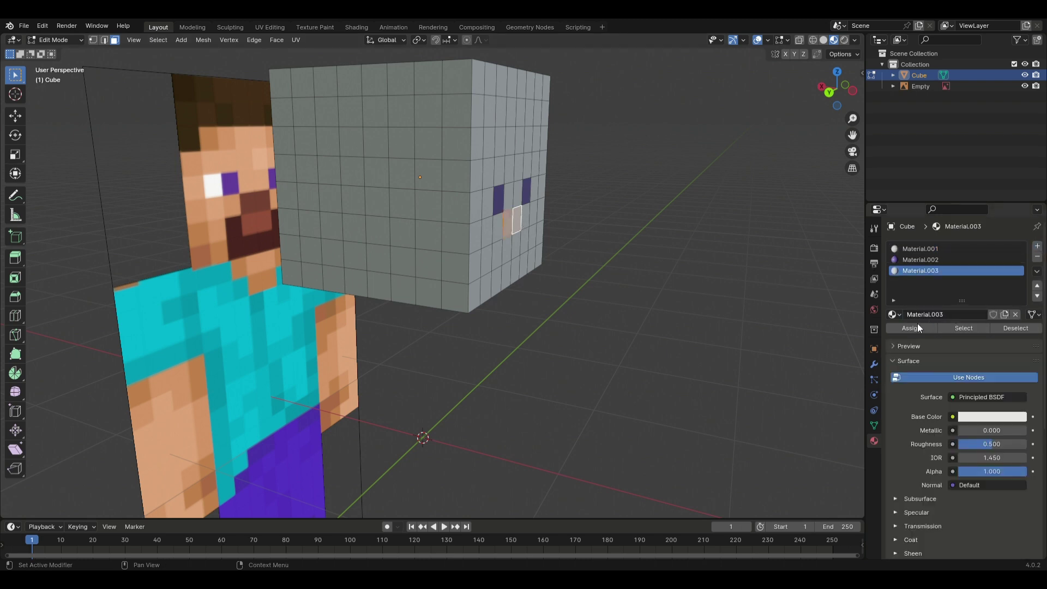
left_click(976, 416)
left_click(1017, 369)
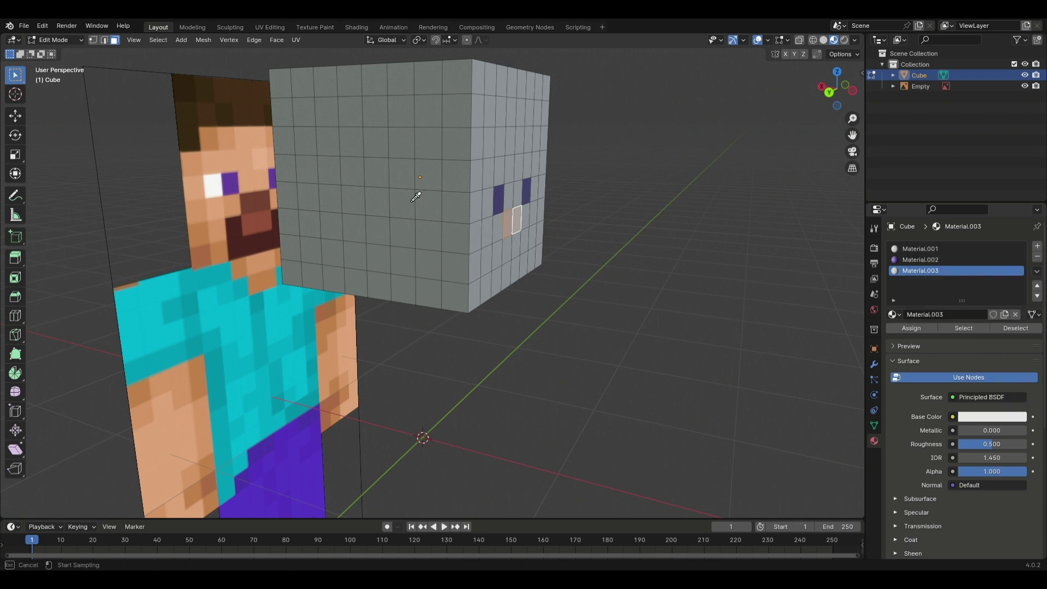
left_click(262, 209)
- Select another face and create Material.004 with a sampled reddish-brown Base Color
key("alt+a")
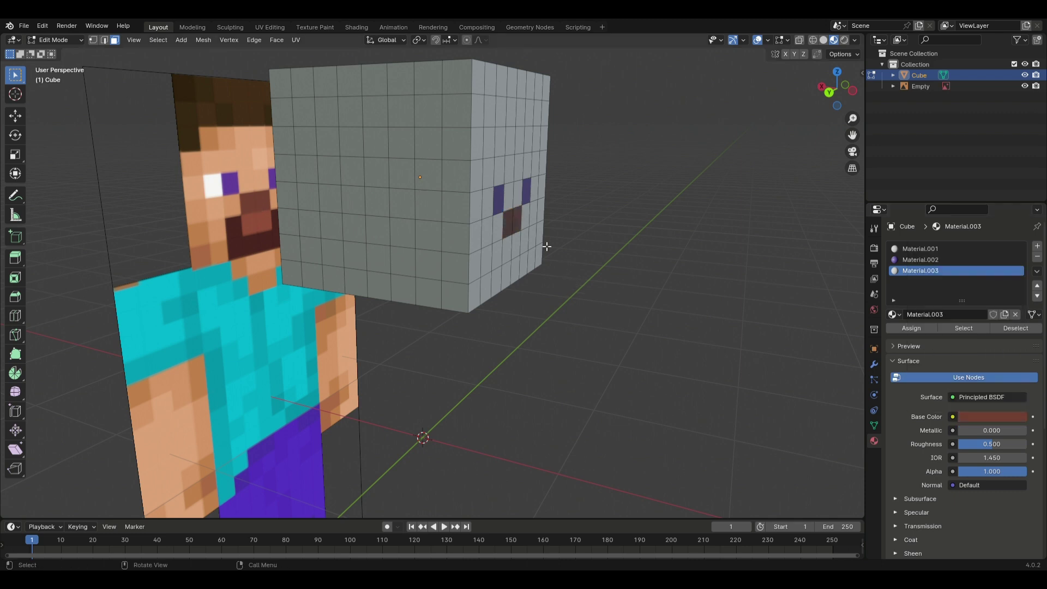
left_click(517, 244)
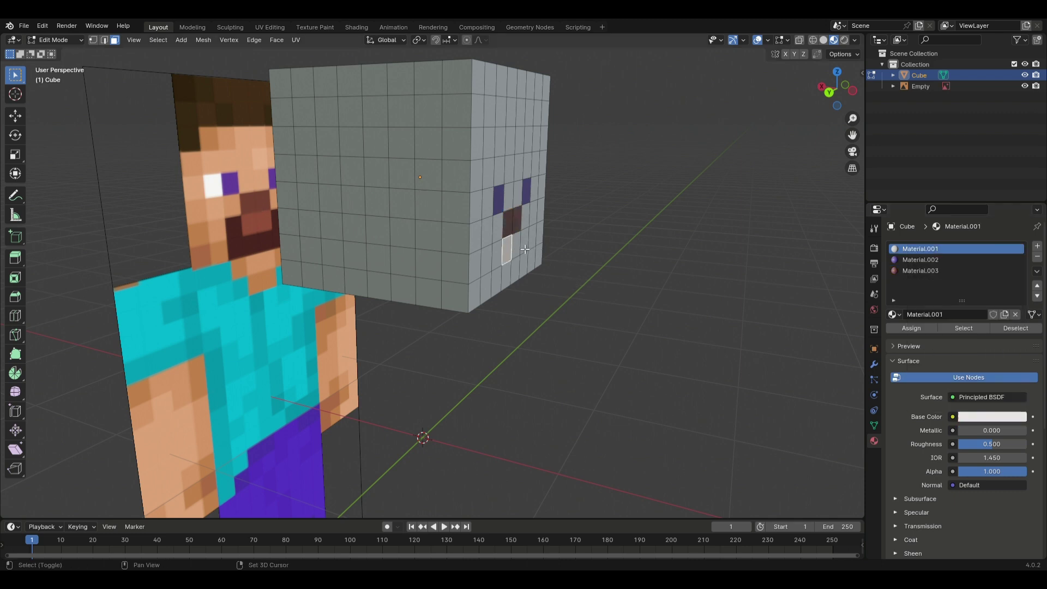
left_click(1037, 246)
left_click(986, 318)
left_click(992, 417)
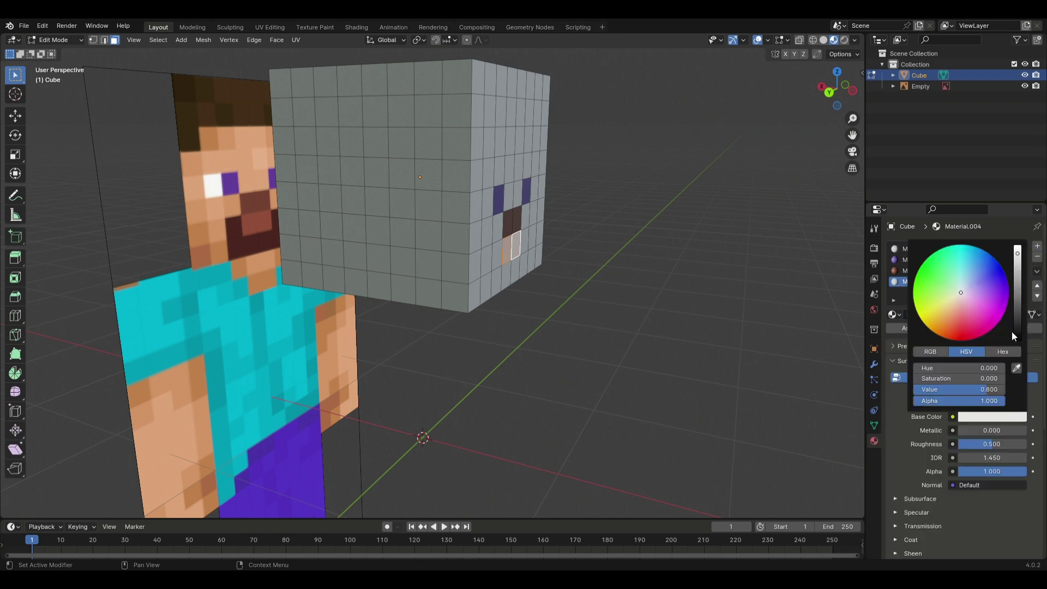
left_click(999, 417)
left_click(1017, 369)
left_click(505, 254)
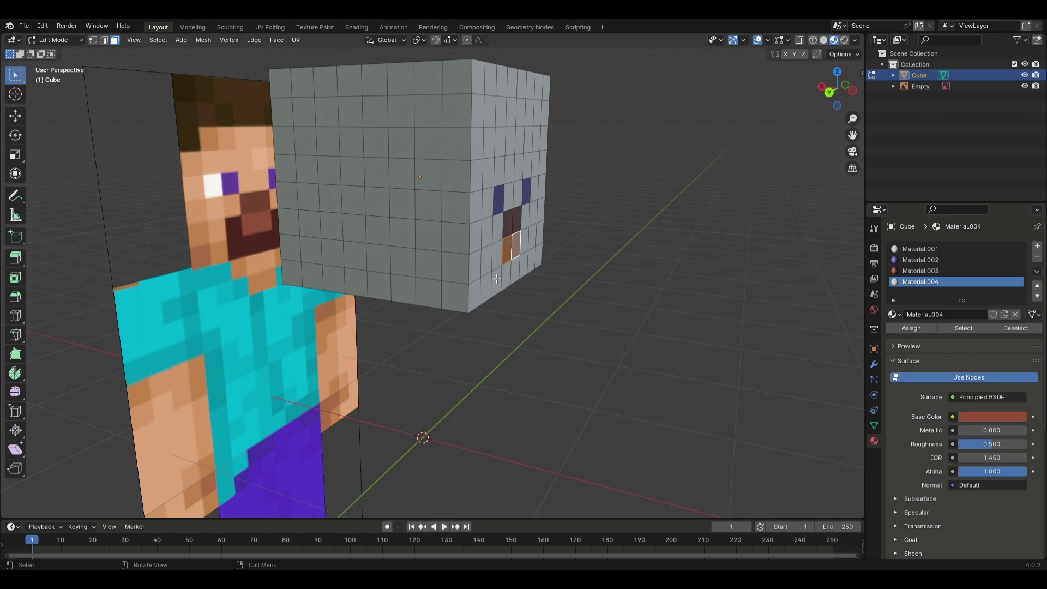
- Select five mouth faces and create Material.005 with a dark colour sampled from Steve's mouth
left_click(500, 279)
left_click(514, 272, "shift")
left_click(529, 275, "shift")
left_click(527, 263, "shift")
left_click(526, 243, "shift")
left_click(1038, 246)
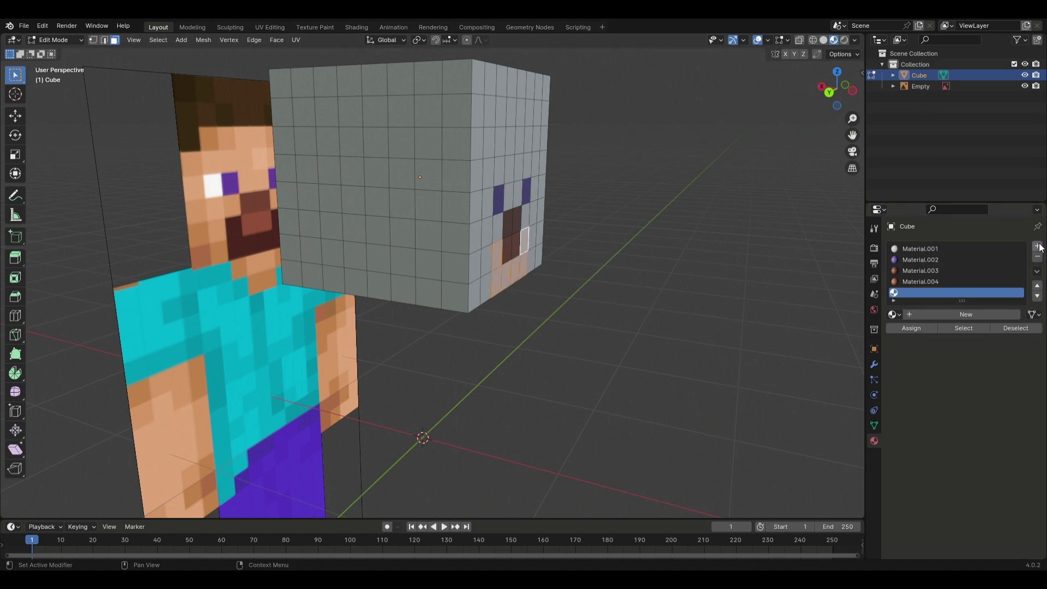
left_click(976, 314)
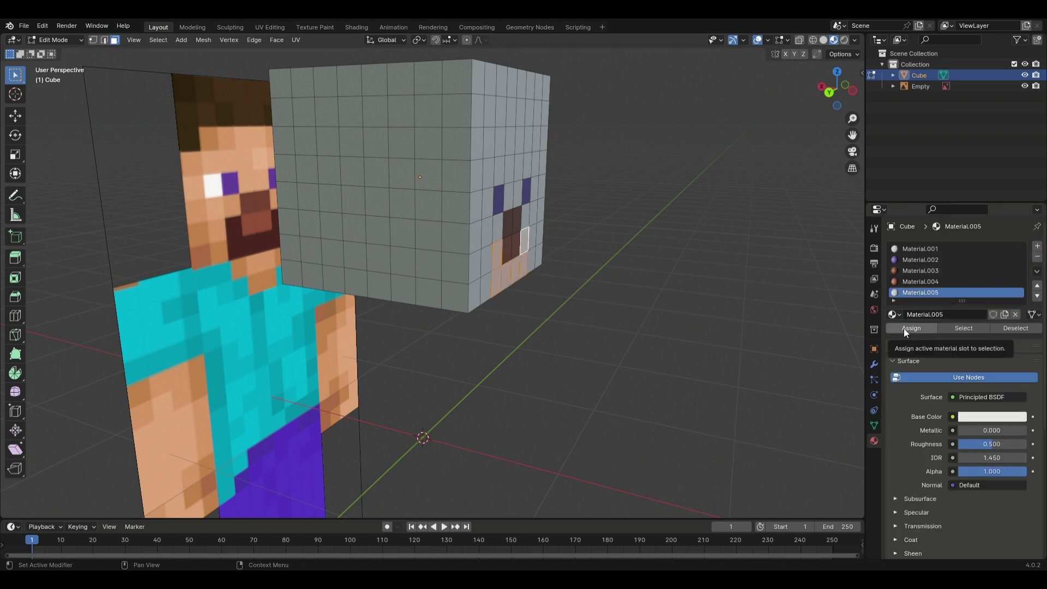
left_click(977, 415)
left_click(1018, 370)
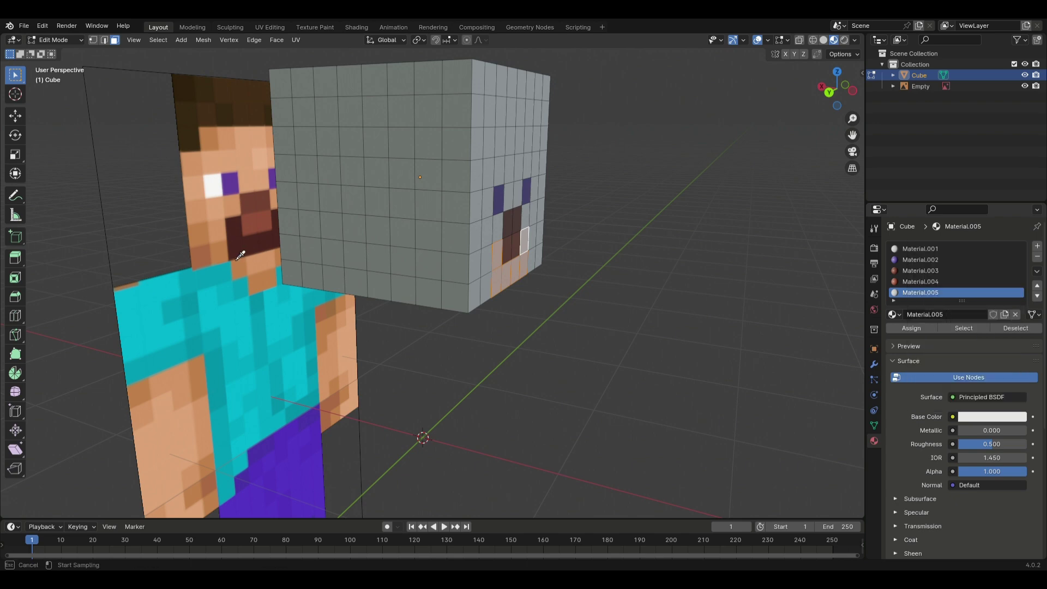
left_click(510, 251)
middle_click_drag(650, 355, 627, 334)
scroll(617, 224, "down", 3)
middle_click_drag(617, 225, 547, 338)
middle_click_drag(674, 359, 444, 274)
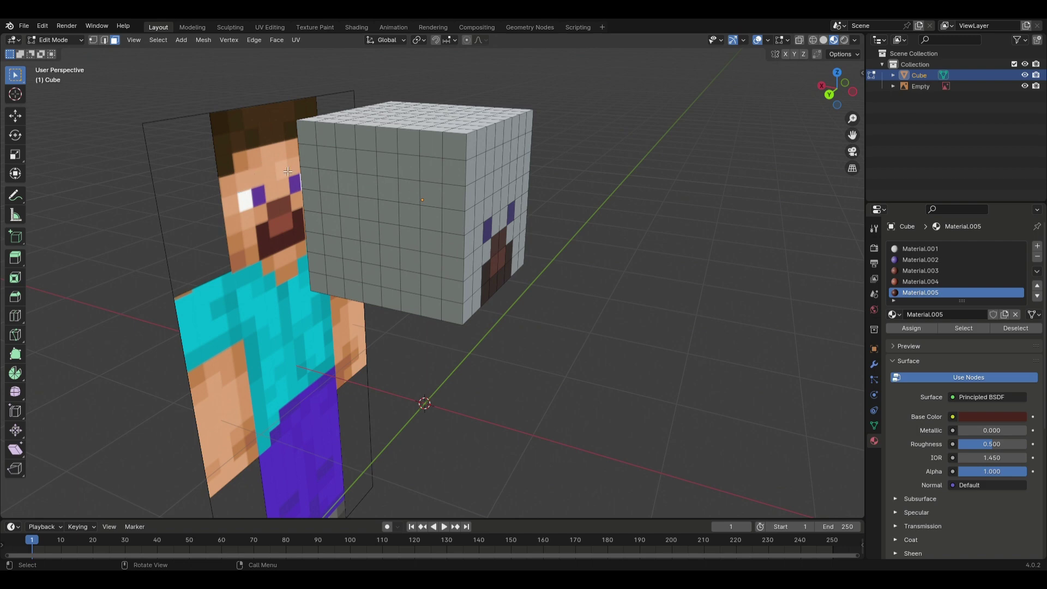
mouse_move(567, 276)
middle_mouse_down()
mouse_move(542, 269)
mouse_move(555, 266)
middle_mouse_up()
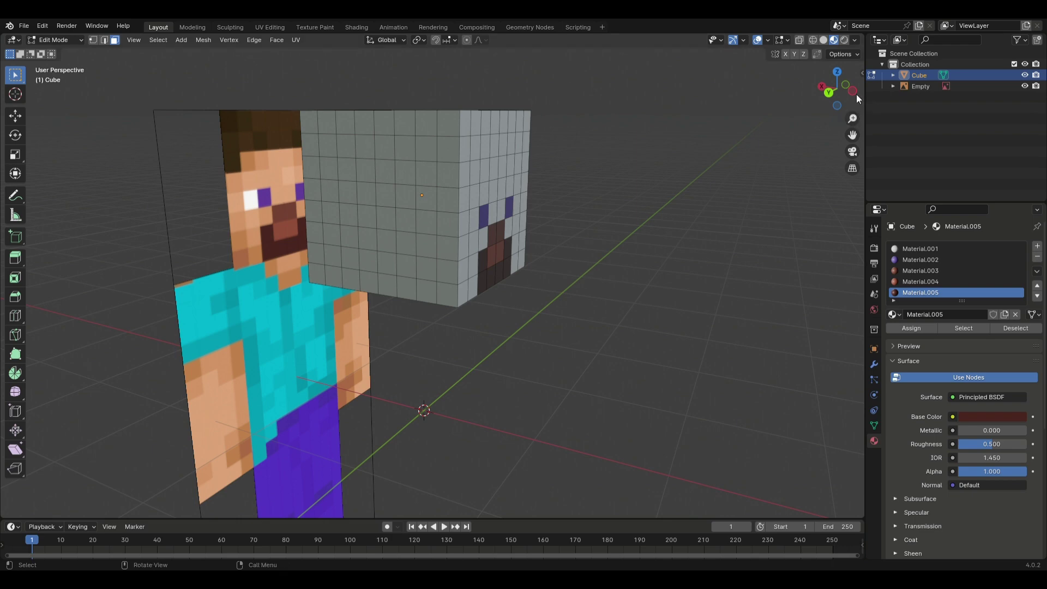
- Show the head in straight Left view with X-ray solid shading so the reference face shows through
left_click(821, 86)
key("alt+z")
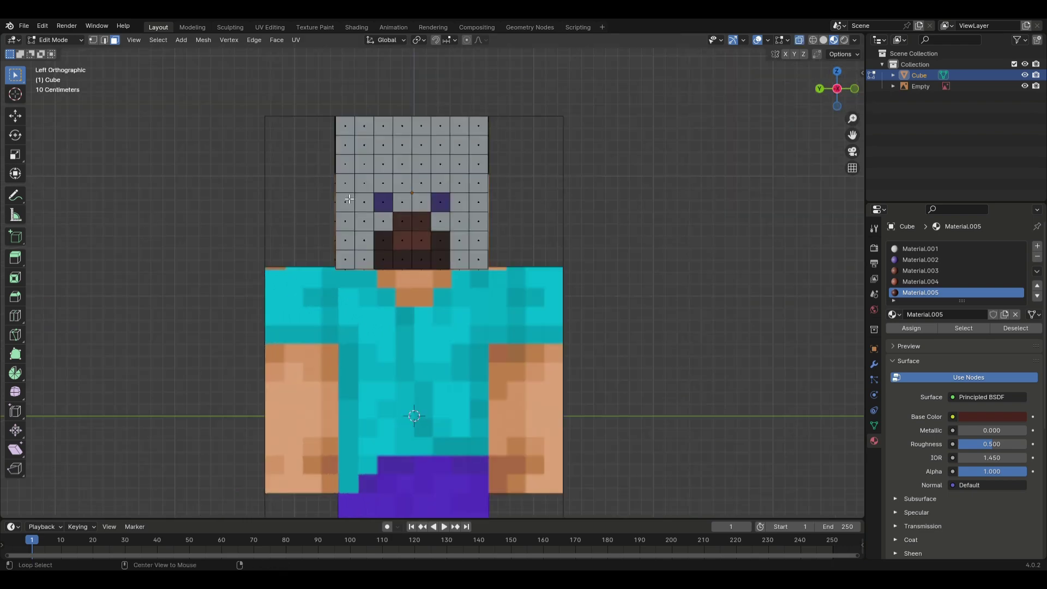
scroll(344, 201, "up", 2)
middle_click_drag(282, 245, 311, 240)
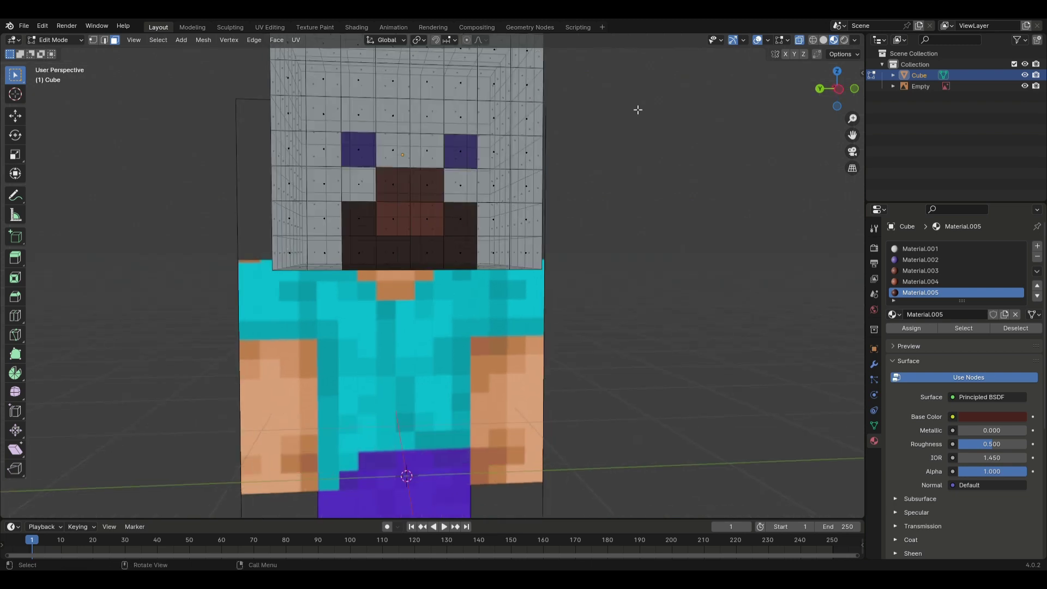
left_click(823, 40)
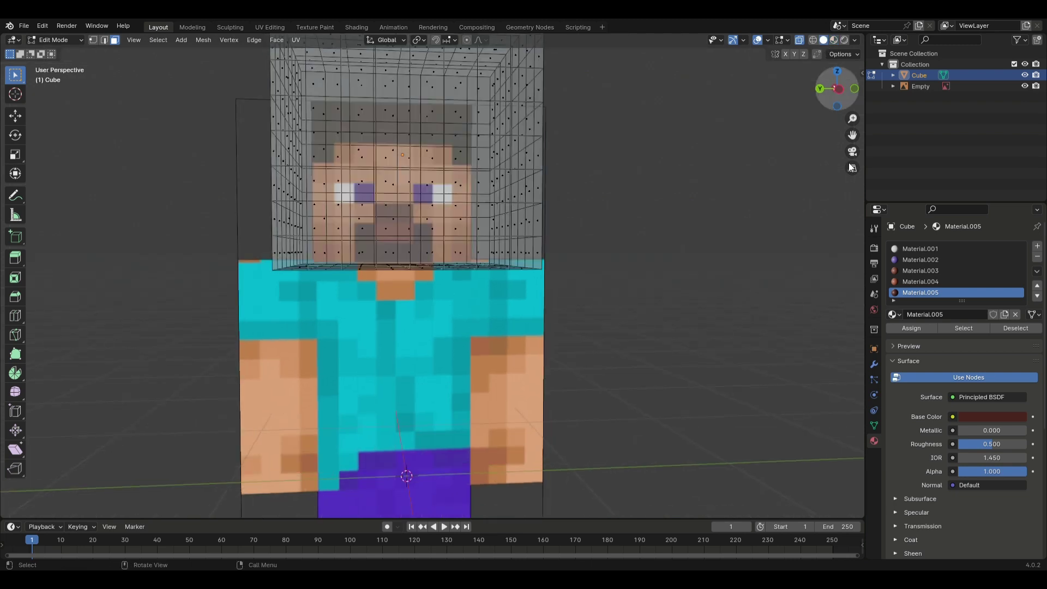
left_click(838, 88)
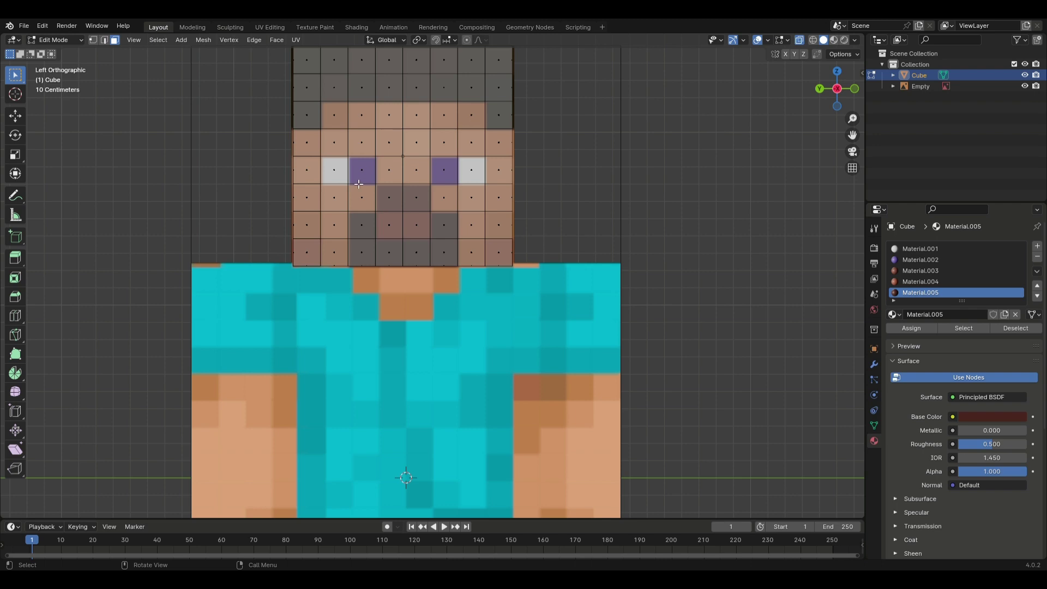
- Select the skin pixels below the left eye, up the left column and along the top skin row
left_click(374, 203)
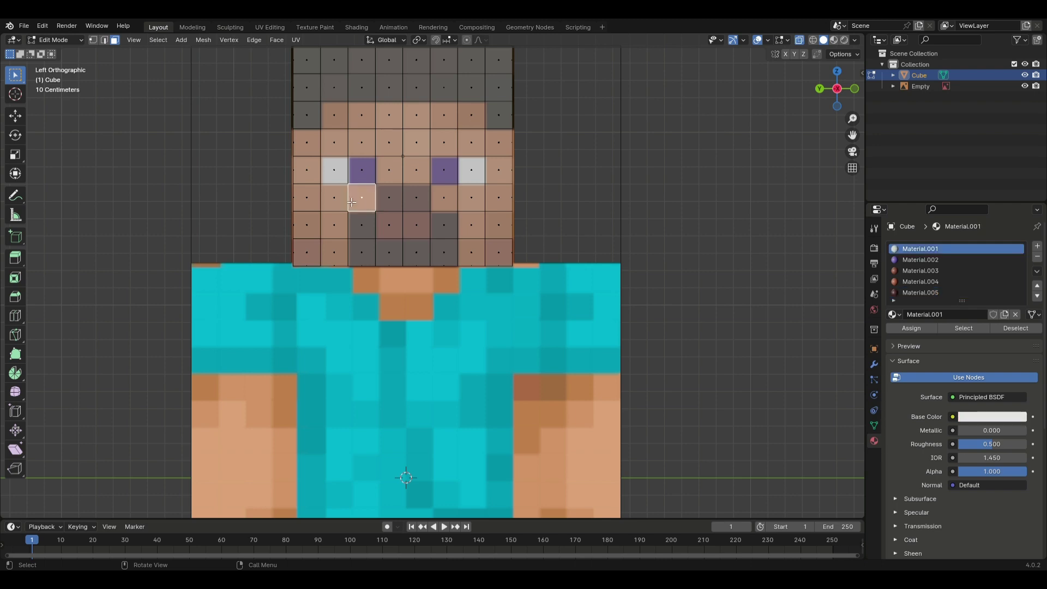
left_click(347, 201, "shift")
left_click(356, 204, "shift")
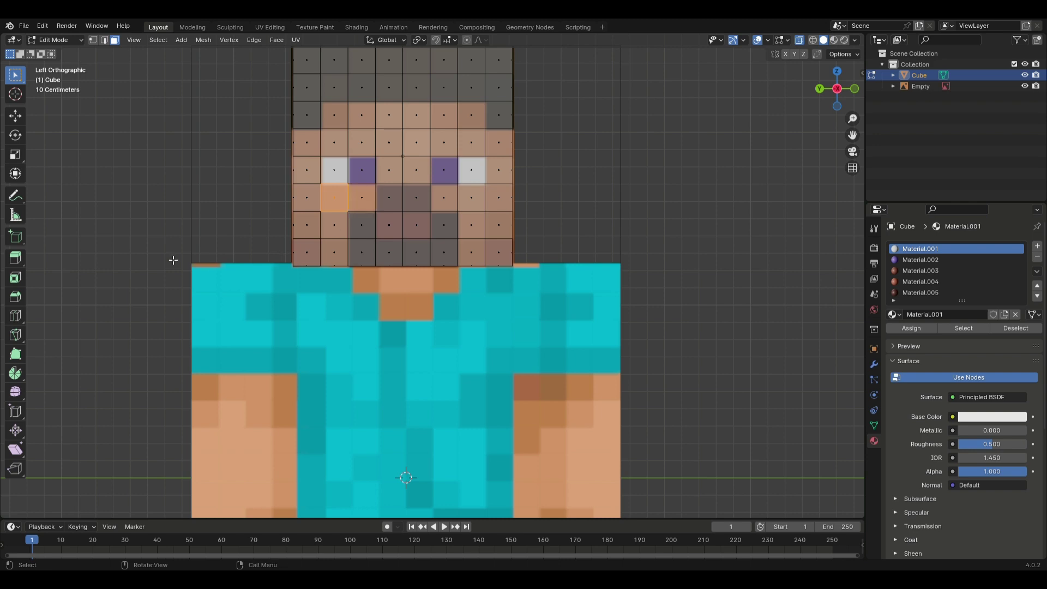
left_click(333, 225, "shift")
left_click(336, 250, "shift")
left_click(307, 252, "shift")
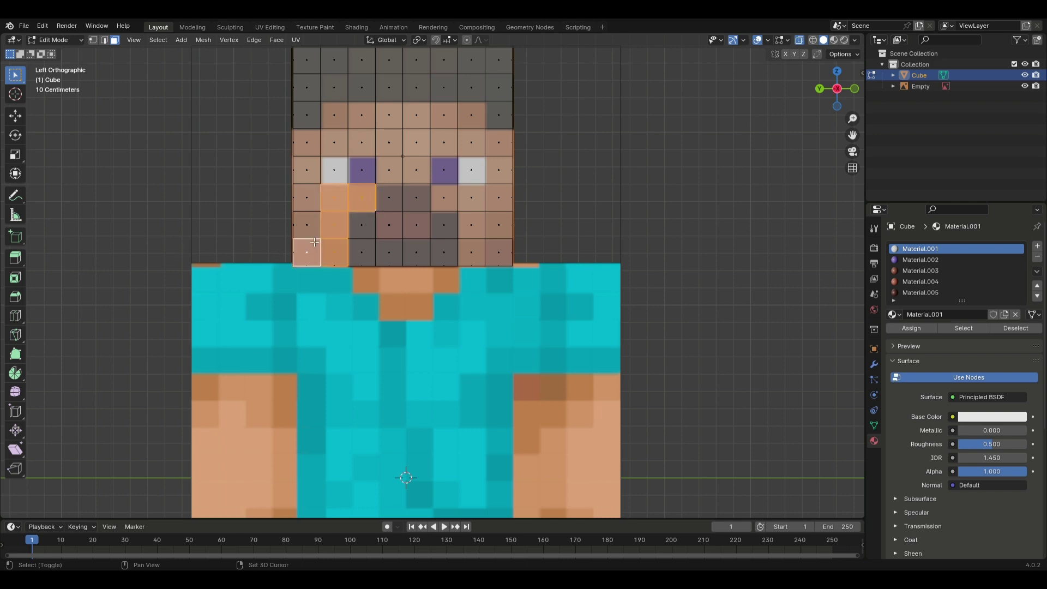
left_click(307, 224, "shift")
left_click(307, 198, "shift")
left_click(306, 170, "shift")
left_click(306, 142, "shift")
left_click(334, 143, "shift")
left_click(361, 143, "shift")
left_click(388, 142, "shift")
left_click(388, 170, "shift")
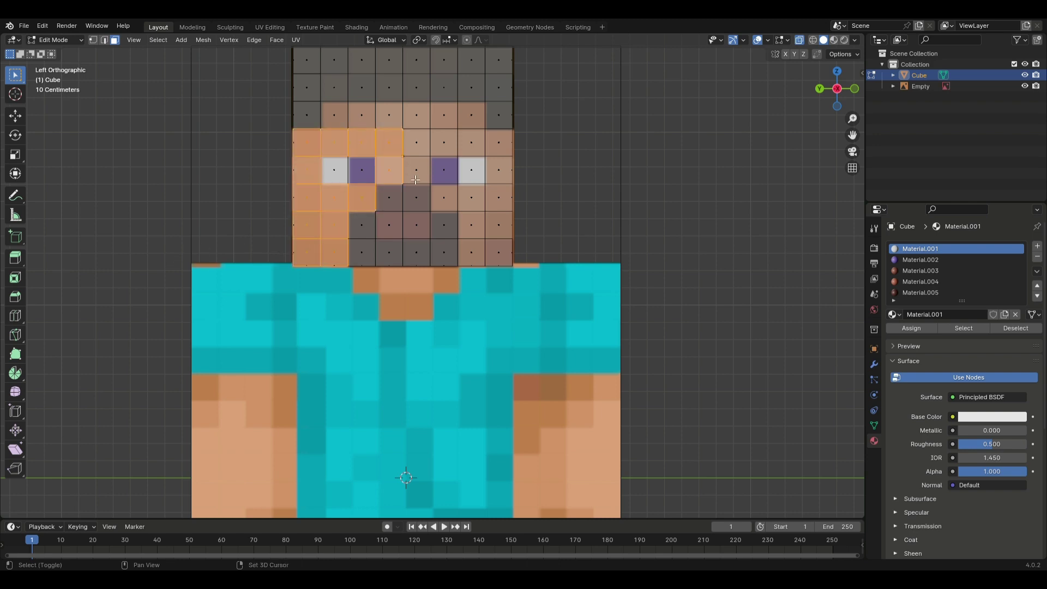
left_click(415, 170, "shift")
left_click(415, 143, "shift")
left_click(443, 143, "shift")
left_click(470, 142, "shift")
left_click(497, 143, "shift")
left_click(497, 170, "shift")
- Add the right-side, mouth-side and forehead skin pixels to the front-face selection
left_click(505, 207, "shift")
left_click(497, 225, "shift")
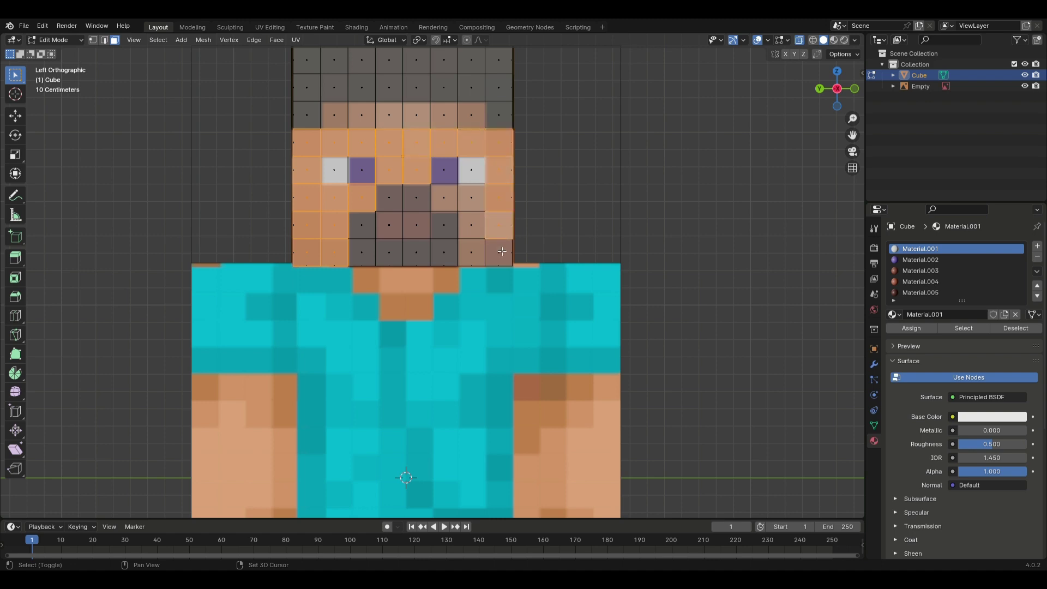
left_click(497, 252, "shift")
left_click(470, 252, "shift")
left_click(470, 225, "shift")
left_click(470, 198, "shift")
left_click(443, 198, "shift")
left_click(470, 115, "shift")
left_click(442, 116, "shift")
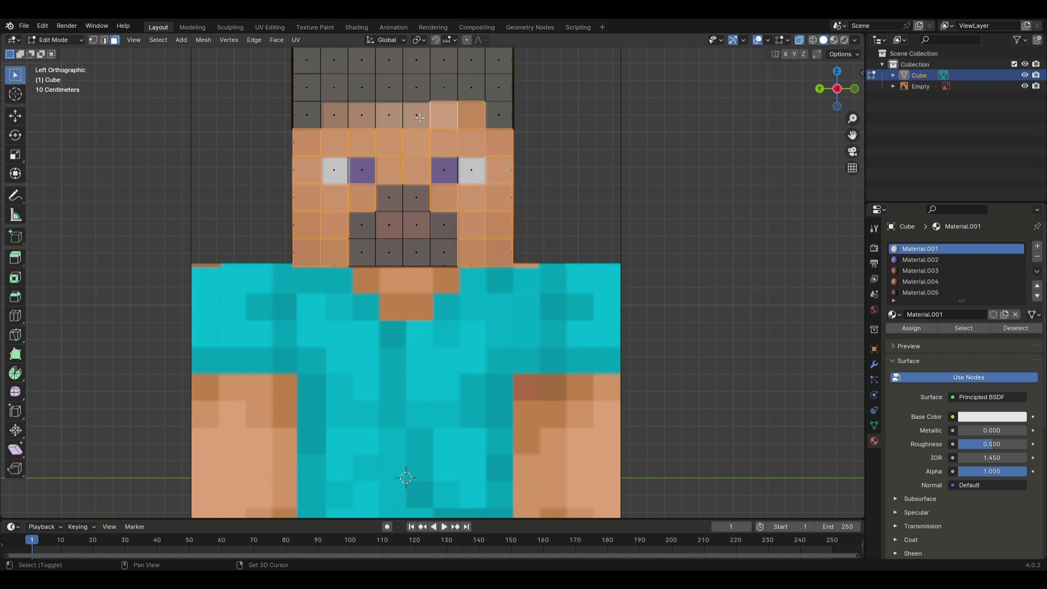
left_click(415, 116, "shift")
left_click(389, 115, "shift")
left_click(361, 116, "shift")
left_click(333, 115, "shift")
left_click(363, 118, "shift")
middle_click_drag(363, 118, 449, 153)
scroll(970, 284, "down", 4)
scroll(954, 283, "up", 4)
scroll(948, 278, "down", 3)
scroll(946, 276, "up", 3)
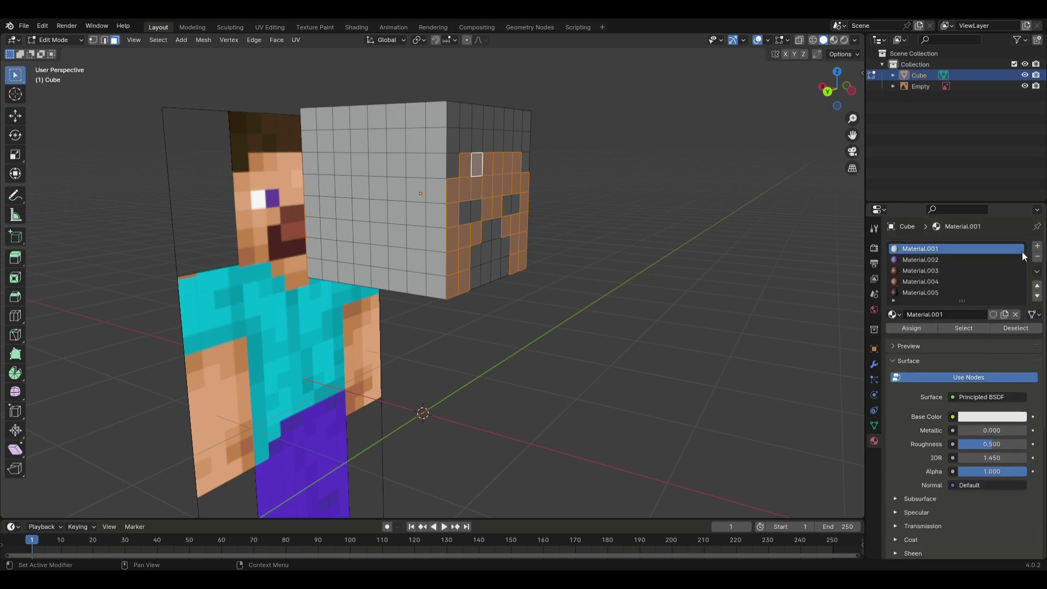
- Create Material.006 with a peach base colour sampled from Steve's face, then view it in Material Preview
left_click(1037, 246)
left_click(945, 312)
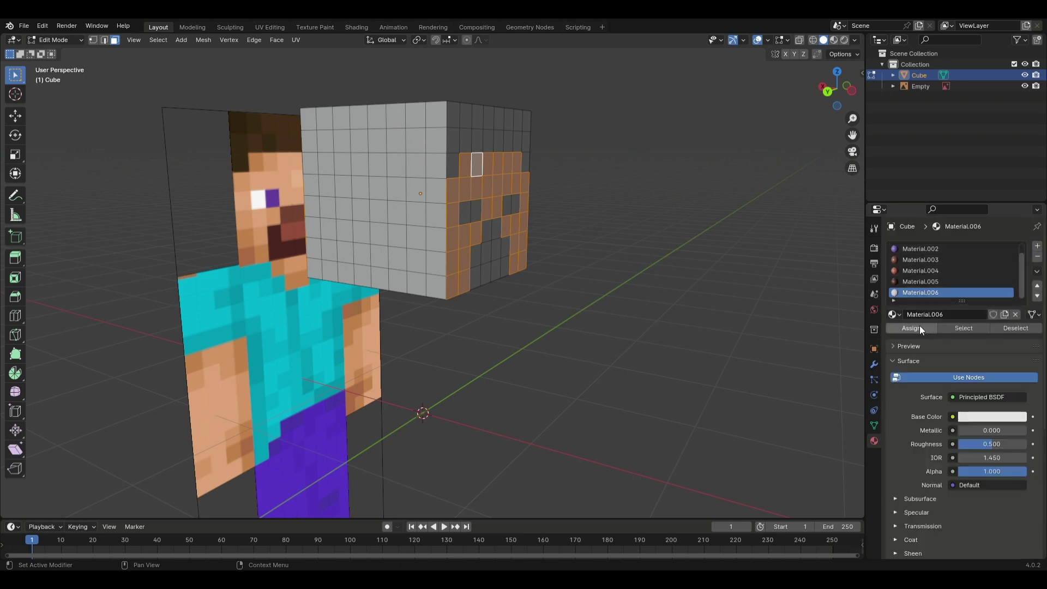
left_click(990, 417)
left_click(1016, 368)
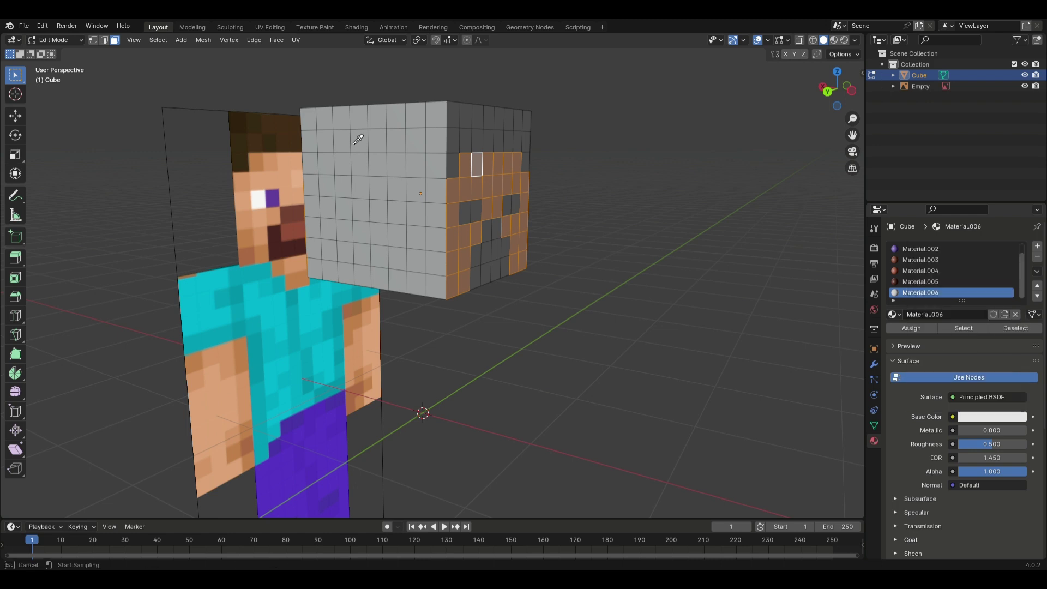
left_click(280, 180)
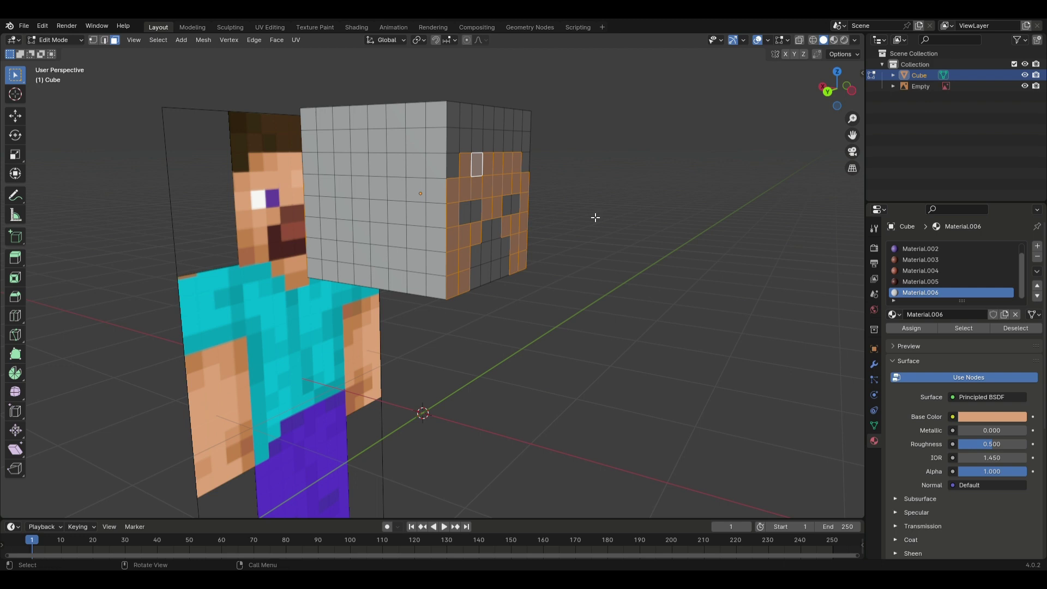
left_click(834, 40)
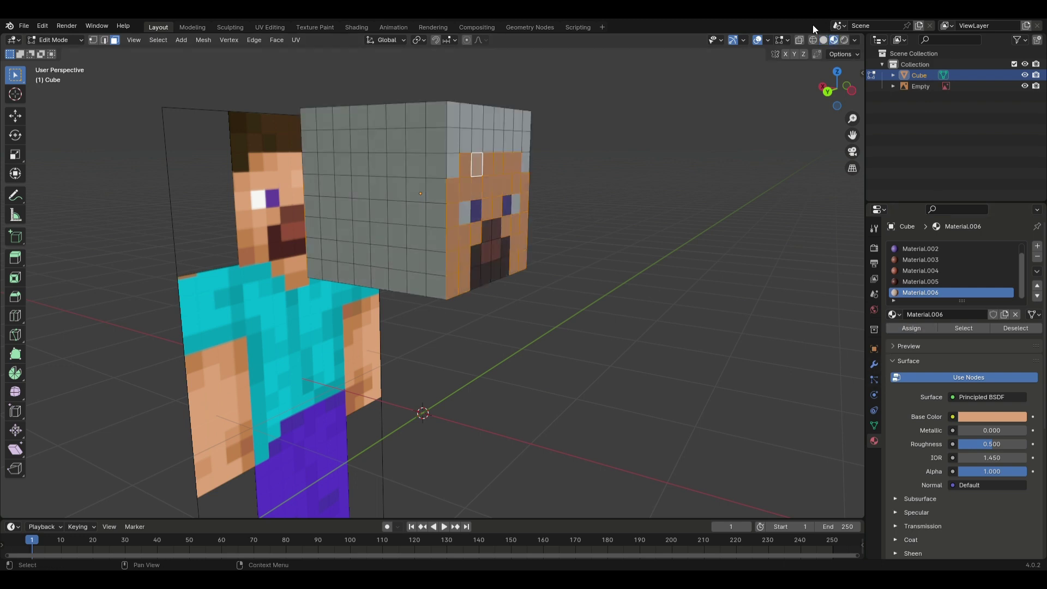
- Select the upper band face rings and the top faces of the head cube
middle_click_drag(651, 108, 696, 313)
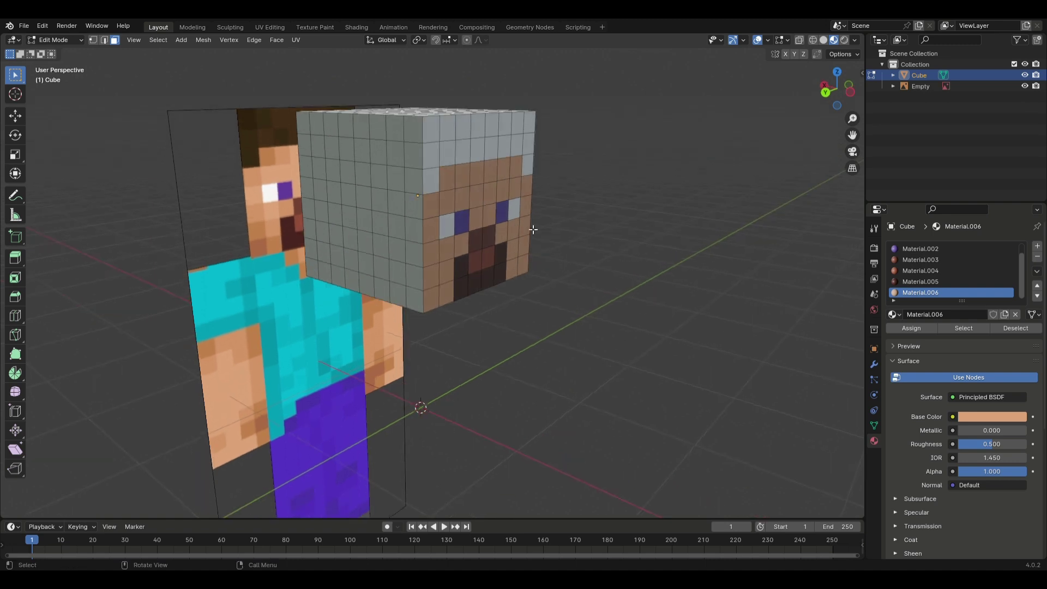
left_click(433, 179)
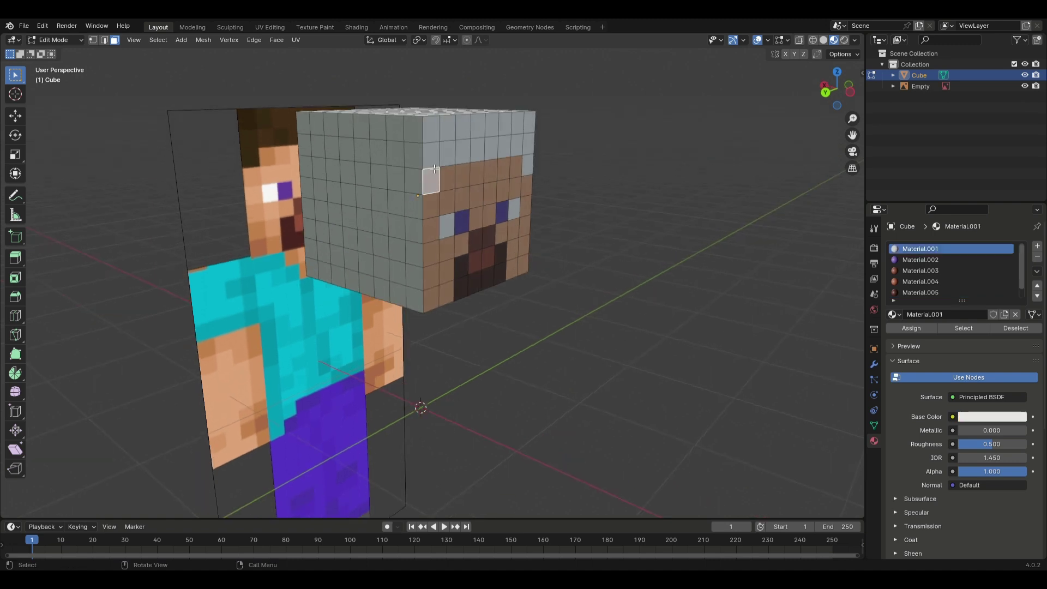
left_click(436, 167)
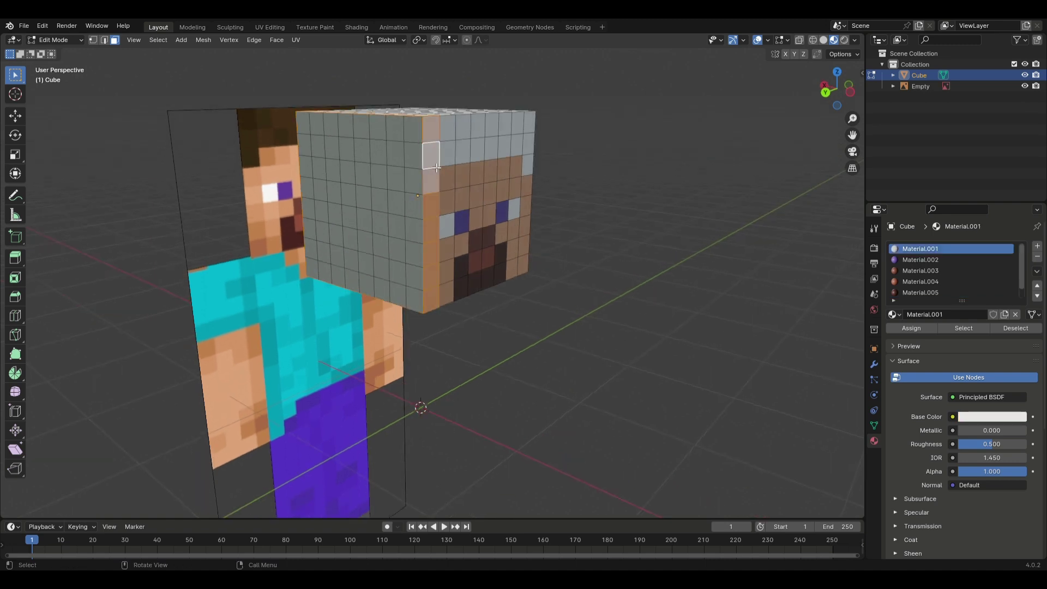
left_click(447, 150, "alt")
left_click(444, 131, "alt+shift")
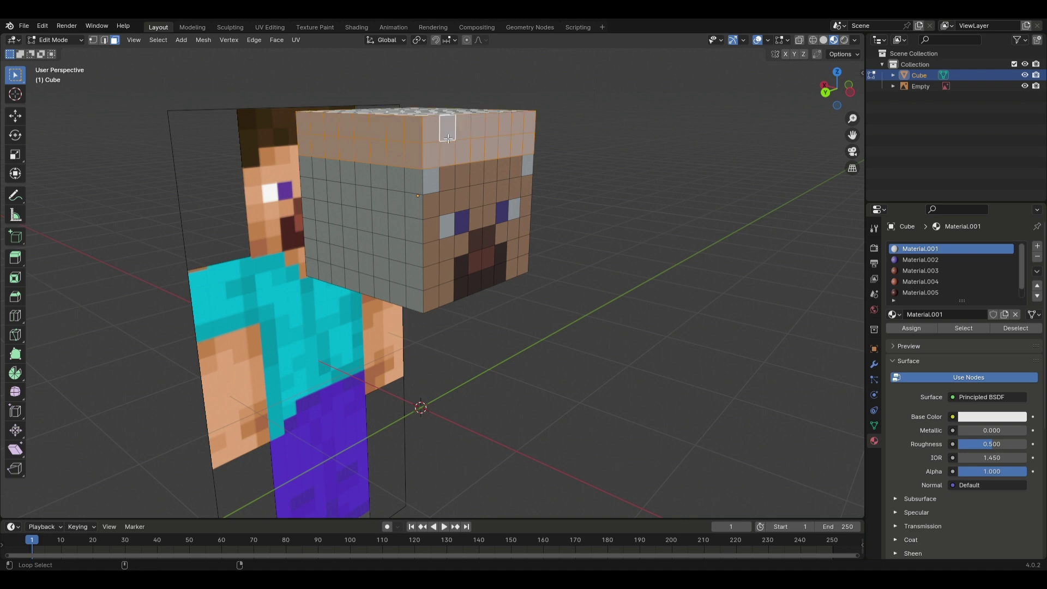
left_click(527, 180, "shift")
middle_click_drag(593, 117, 475, 184)
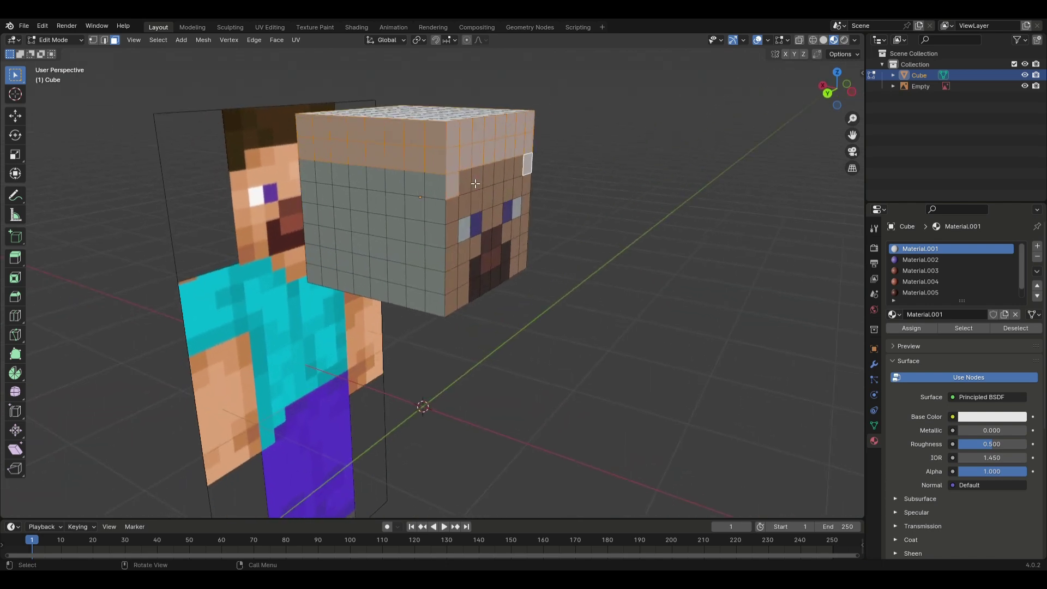
- Create Material.007 with a dark-brown base colour sampled from the reference hair
left_click(1037, 246)
left_click(973, 314)
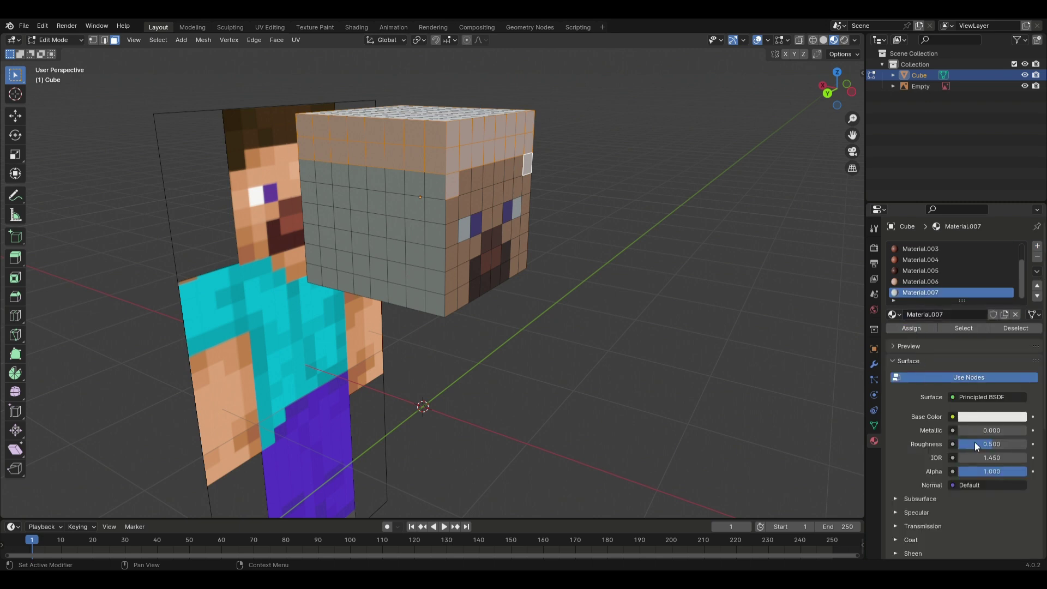
left_click(991, 417)
left_click(1022, 370)
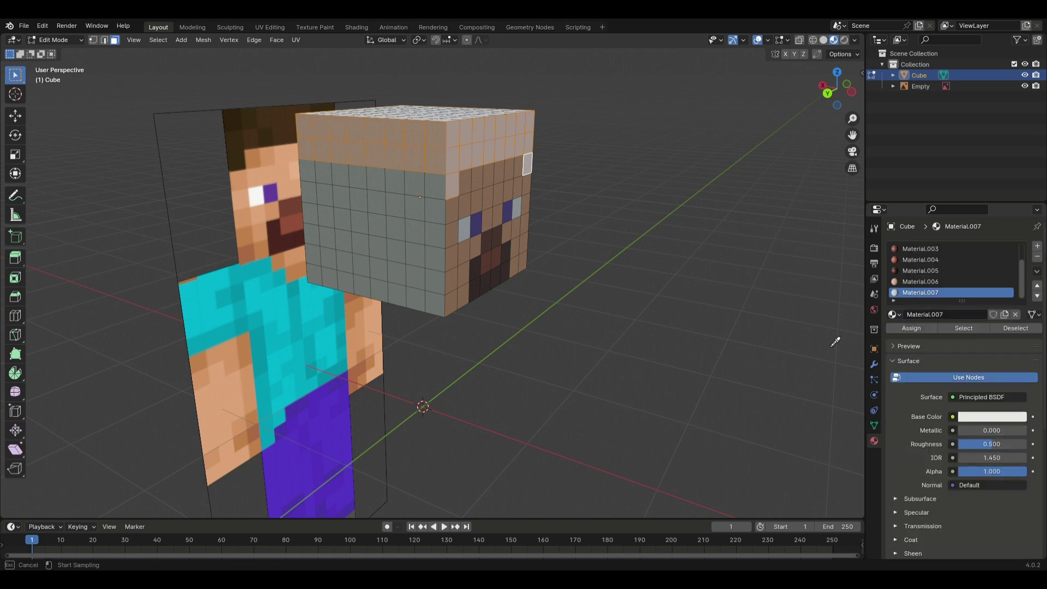
left_click(255, 156)
middle_click_drag(665, 297, 716, 292)
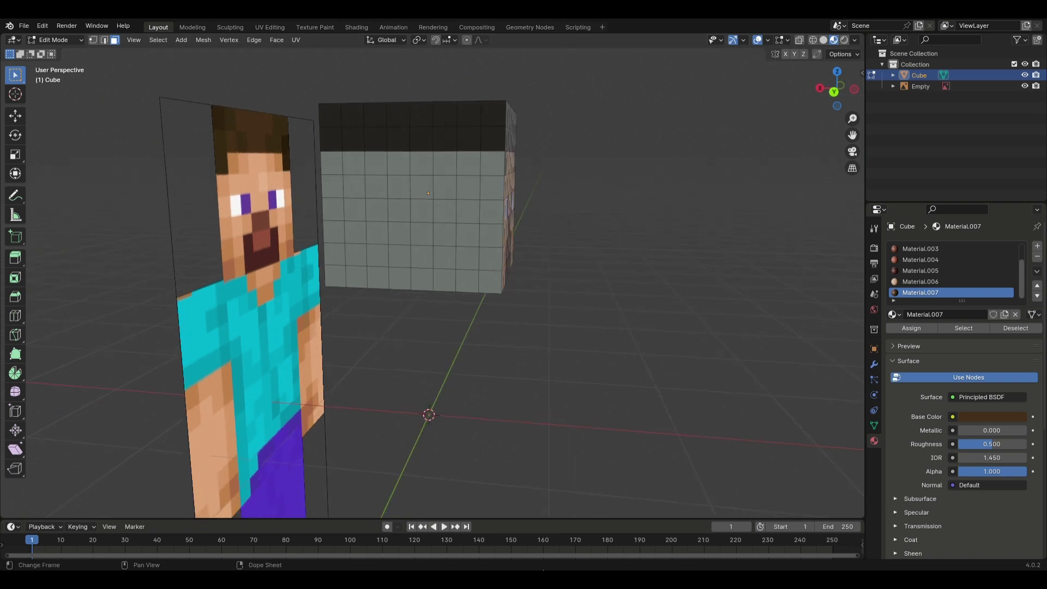
middle_click_drag(817, 166, 947, 115)
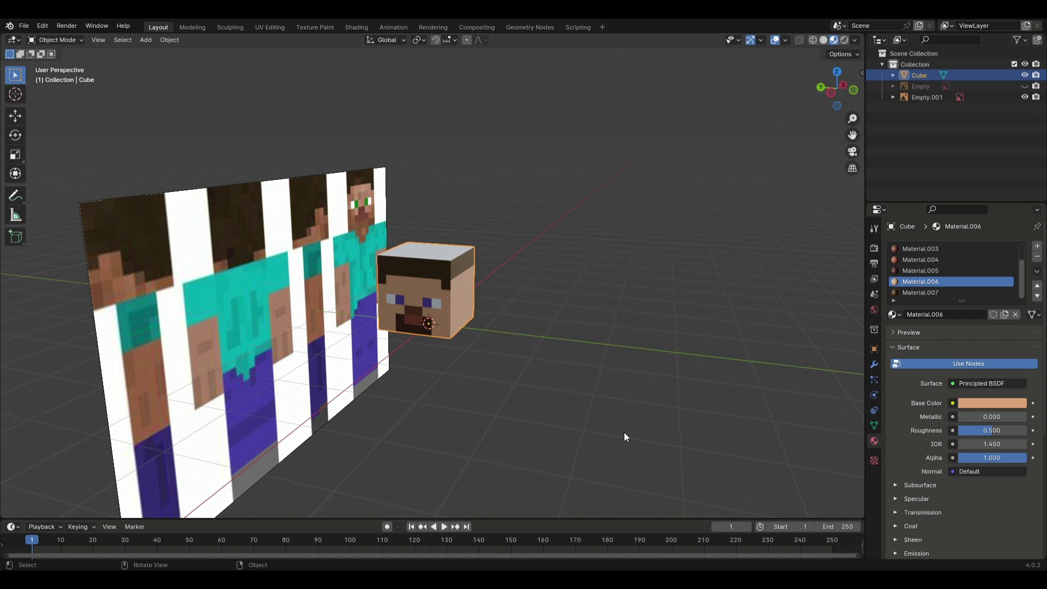
middle_click_drag(623, 432, 441, 343)
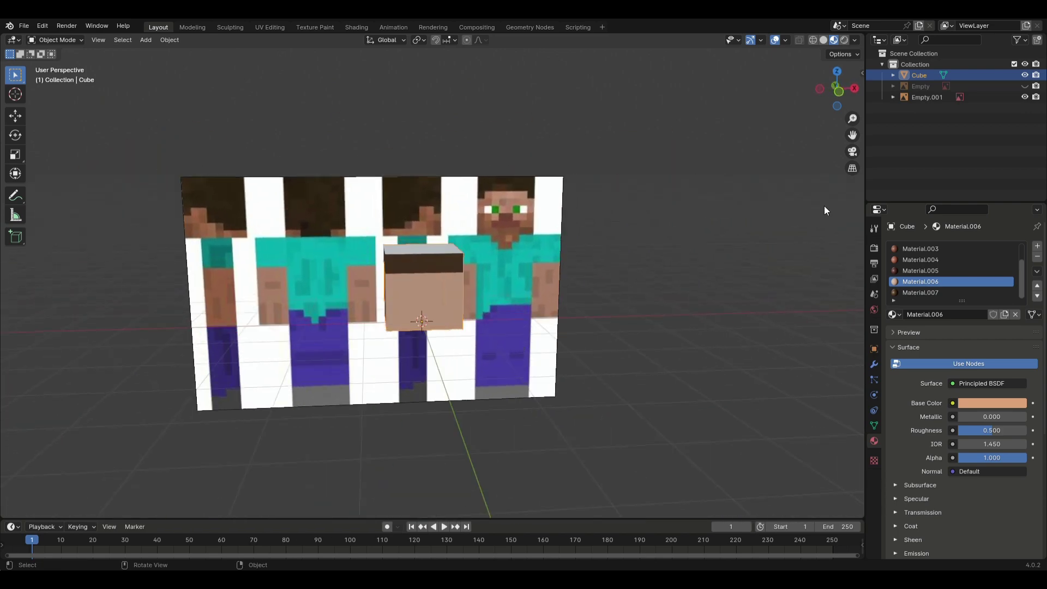
left_click(842, 88)
middle_click_drag(229, 393, 294, 238)
left_click(178, 315)
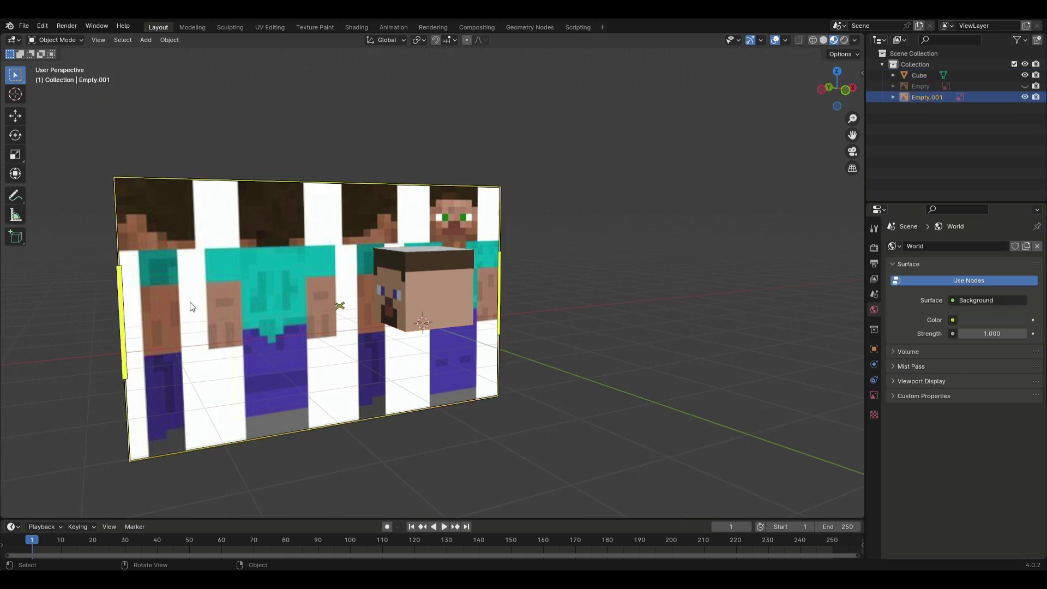
- From front view, raise the head cube along Z and switch to see-through solid shading
left_click(846, 89)
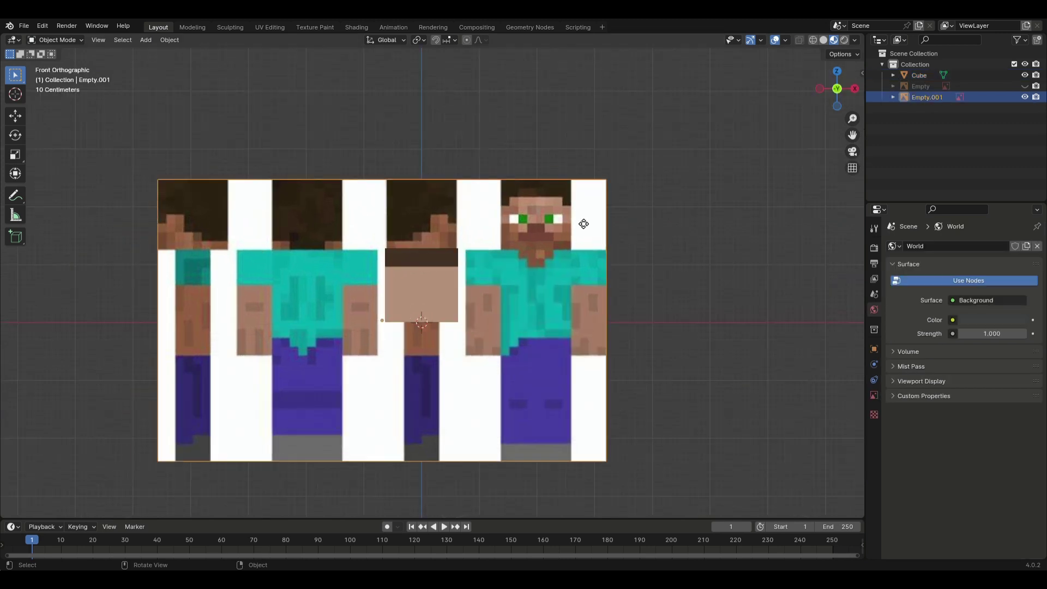
left_click(435, 304)
key("g")
key("z")
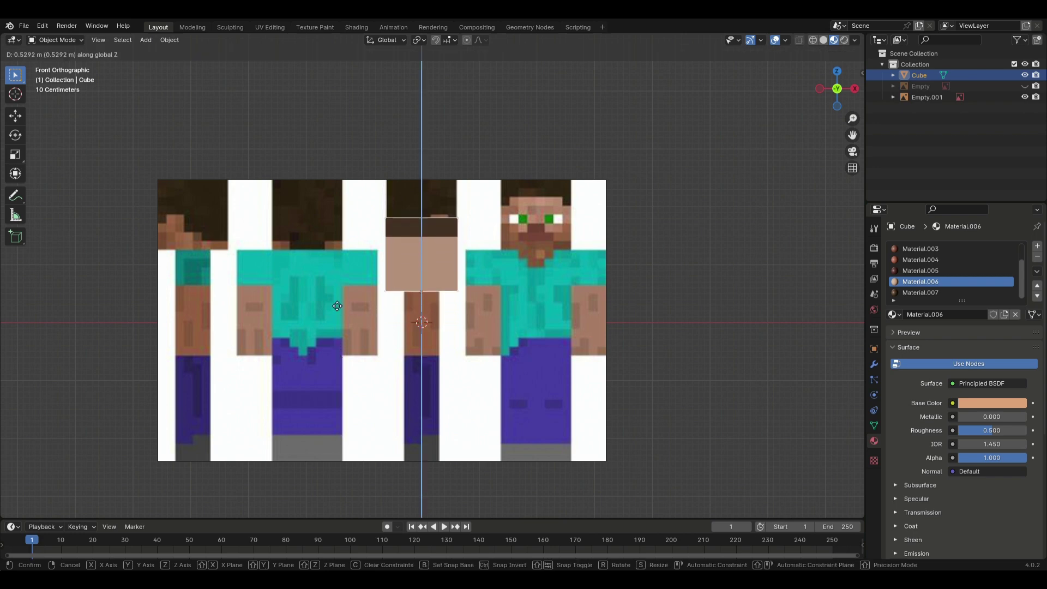
left_click(337, 289)
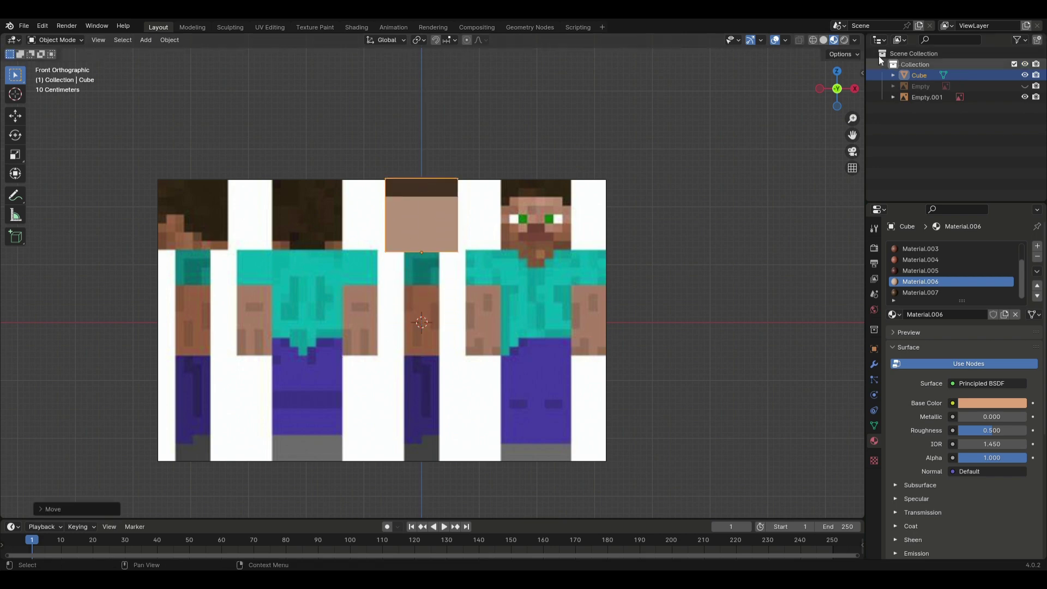
left_click(824, 40)
scroll(388, 304, "up", 3)
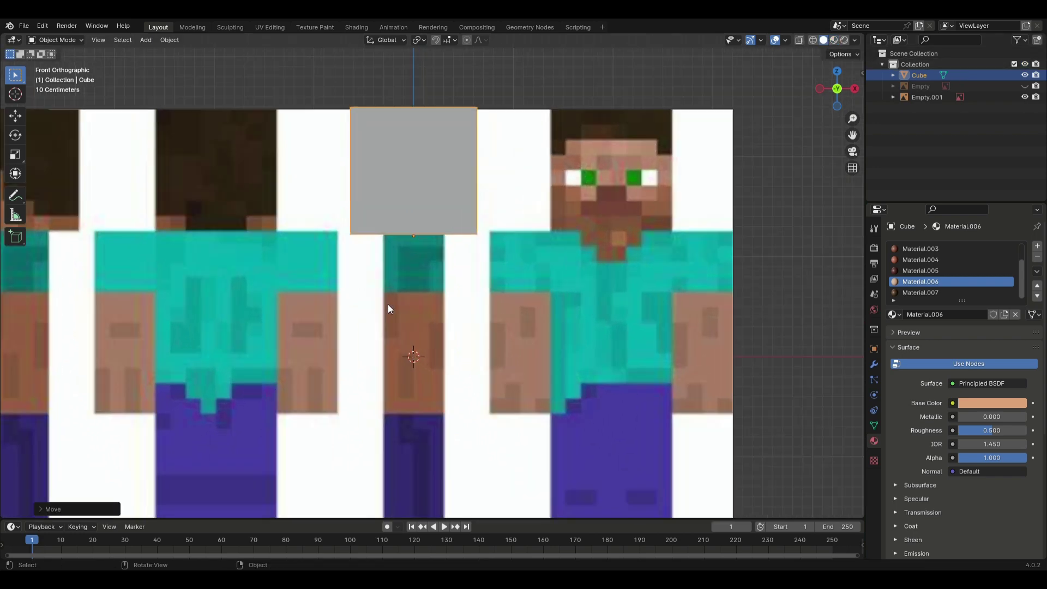
key("alt+z")
- Scale the head cube to about 0.957 and reposition it vertically over the reference head
key("g")
key("z")
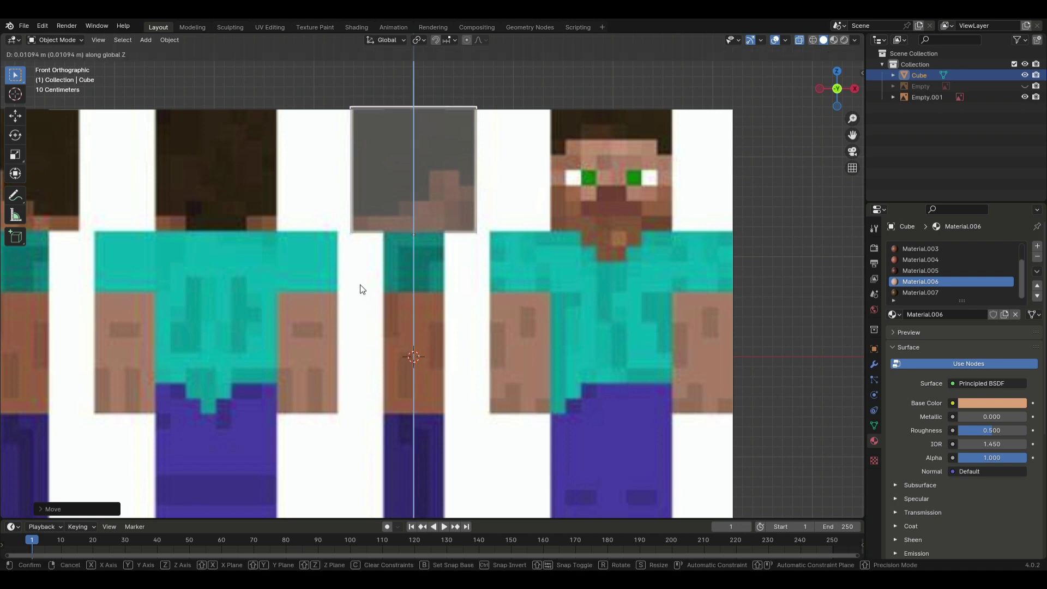
key("s")
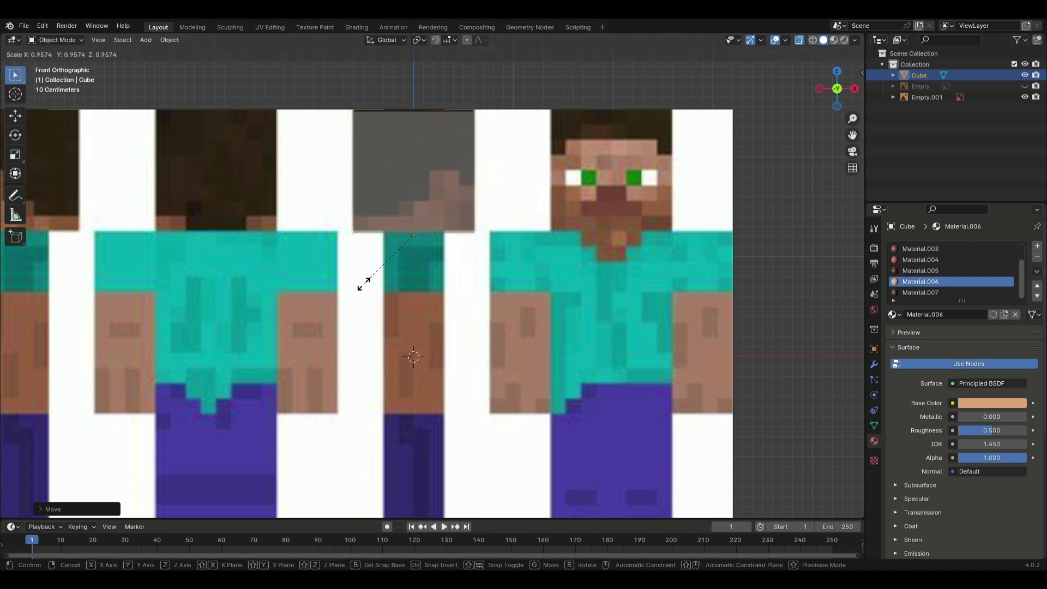
left_click(362, 286)
key("g")
key("z")
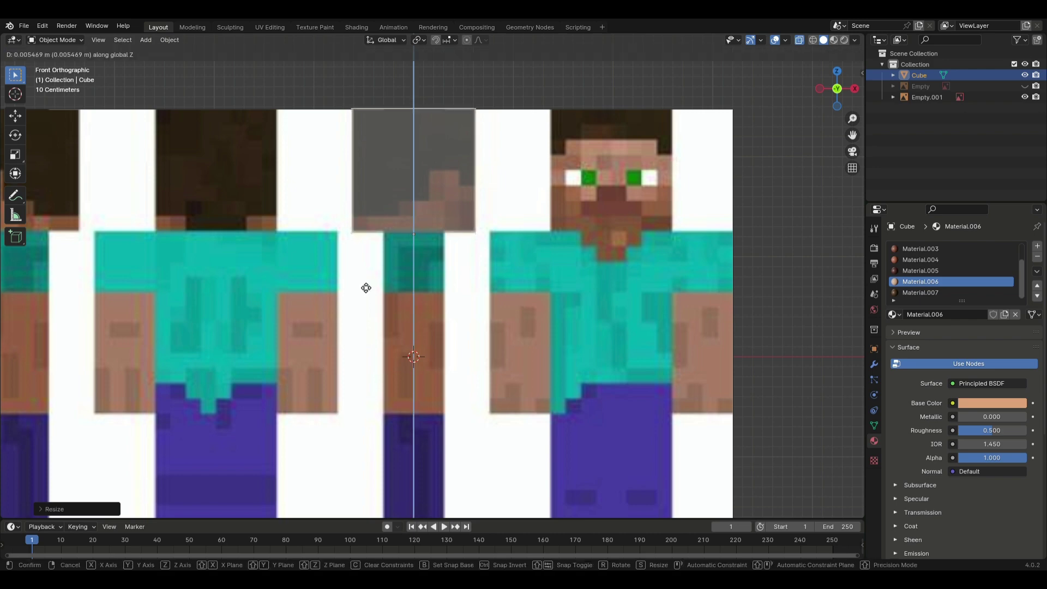
left_click(363, 287)
middle_click_drag(363, 288, 329, 192)
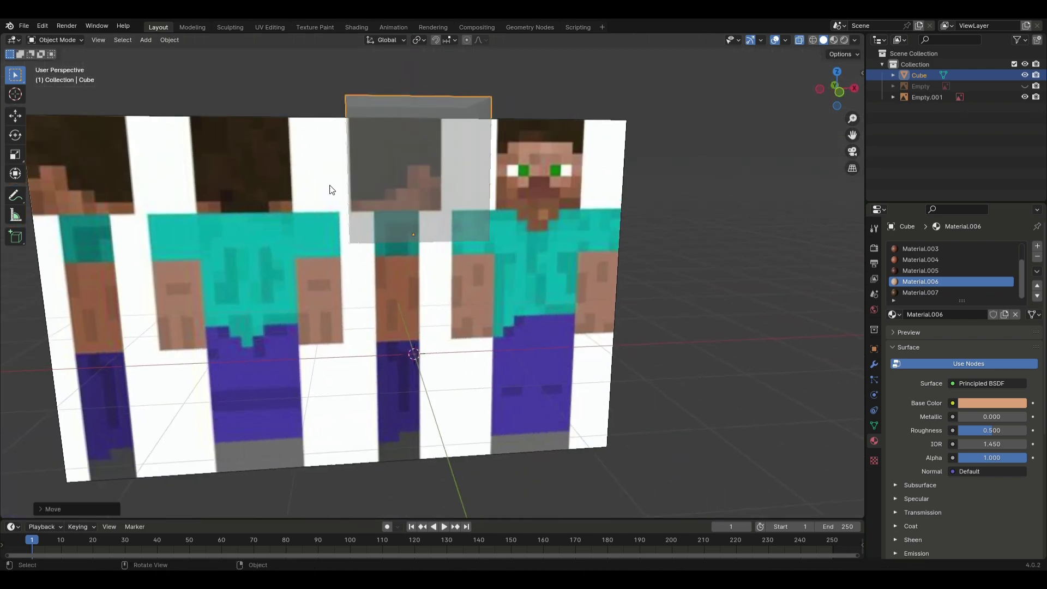
- In Material Preview, select the Empty.001 reference image and move it
key("Tab")
middle_click_drag(374, 229, 480, 235)
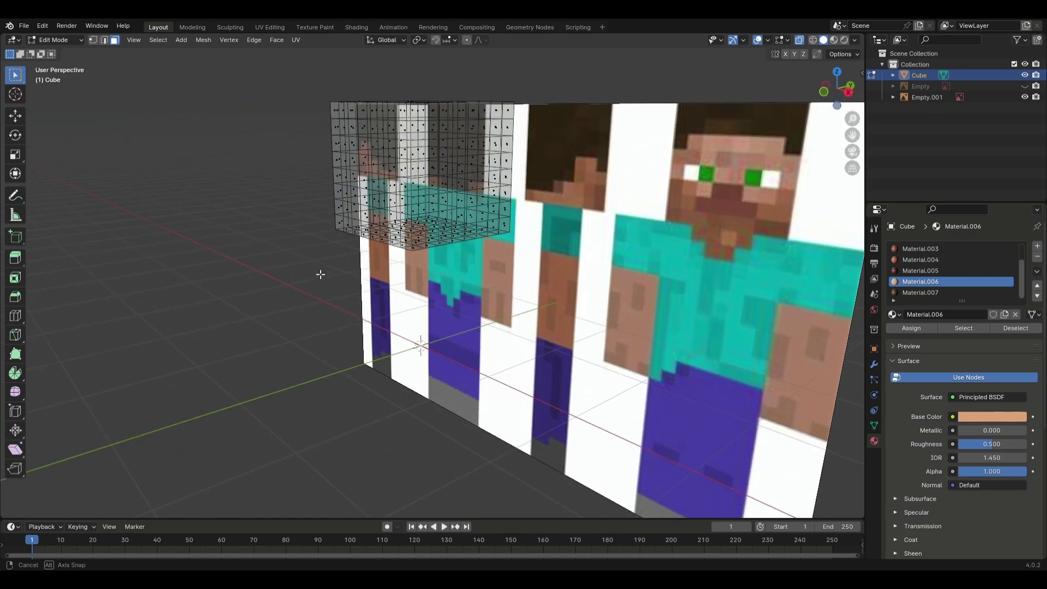
key("Tab")
left_click(834, 39)
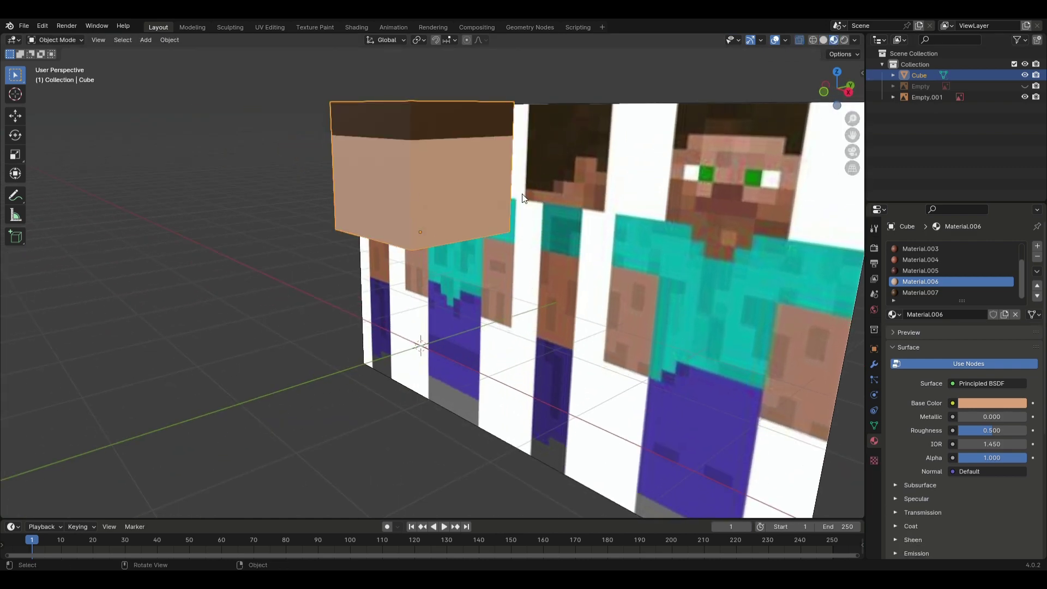
middle_click_drag(362, 191, 201, 266)
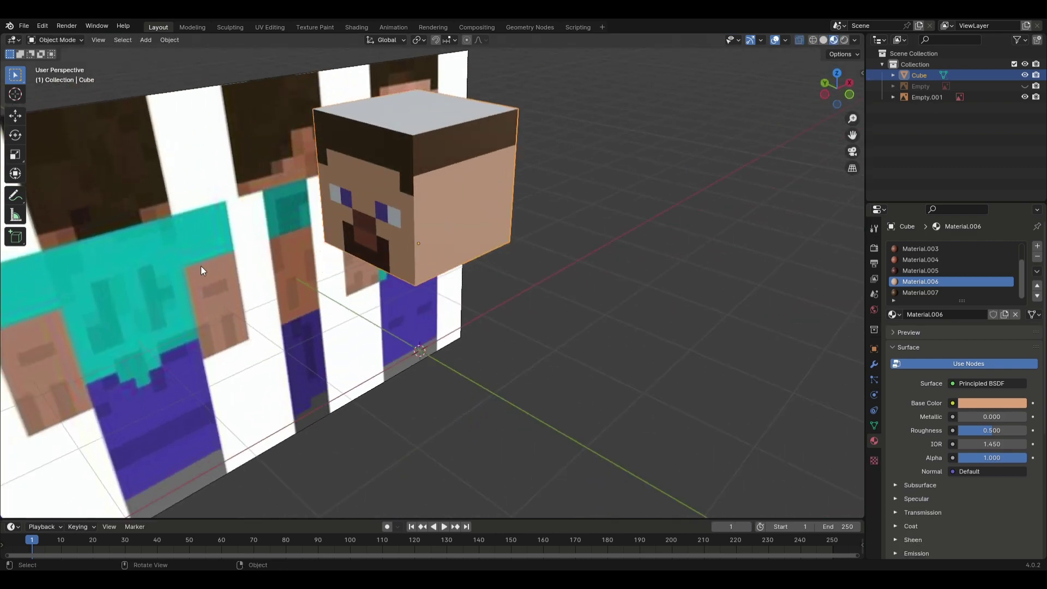
left_click(202, 268)
key("g")
left_click(257, 294)
- Rotate the reference image 18° around Z so the back-view Steve sits behind the head
middle_click_drag(262, 297, 609, 366)
type("rz18")
key("Return")
mouse_move(607, 362)
middle_mouse_down()
mouse_move(685, 378)
mouse_move(627, 363)
middle_mouse_up()
- From Back view, slide Empty.001 1.373 m along X, then view it in X-ray solid shading
left_click(831, 94)
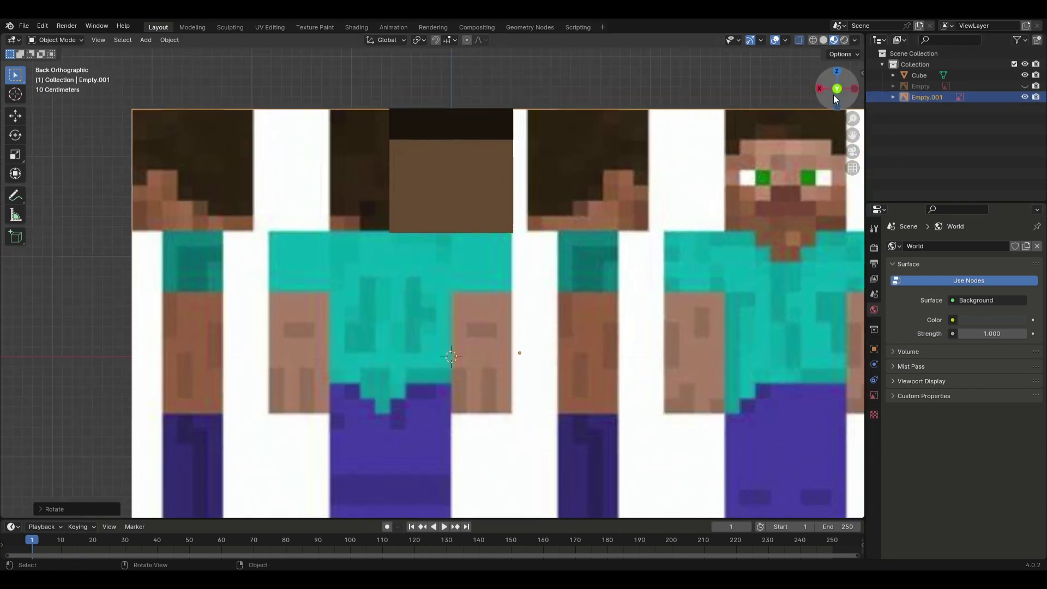
key("g")
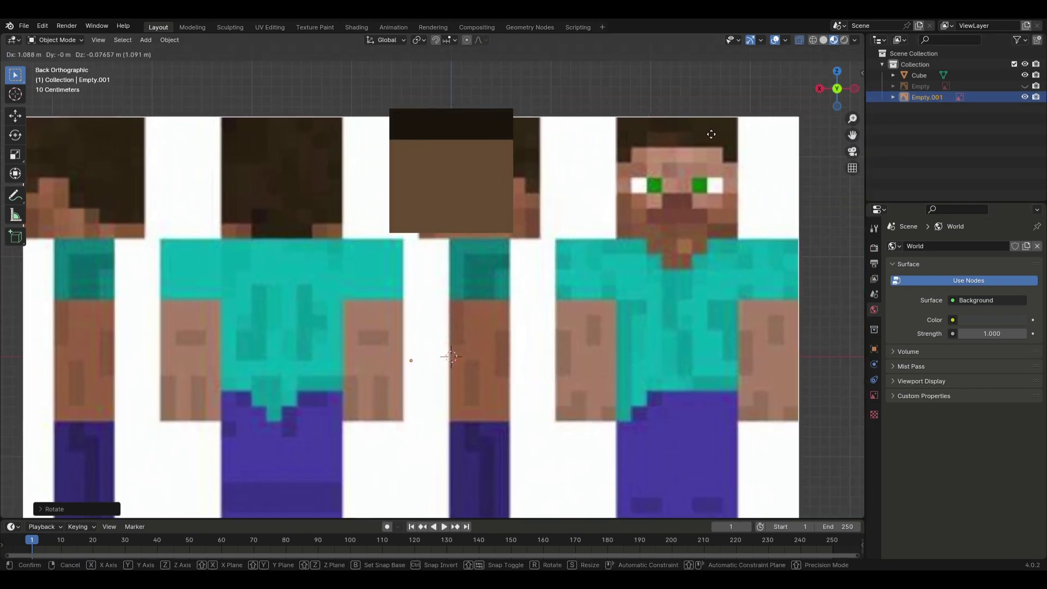
key("x")
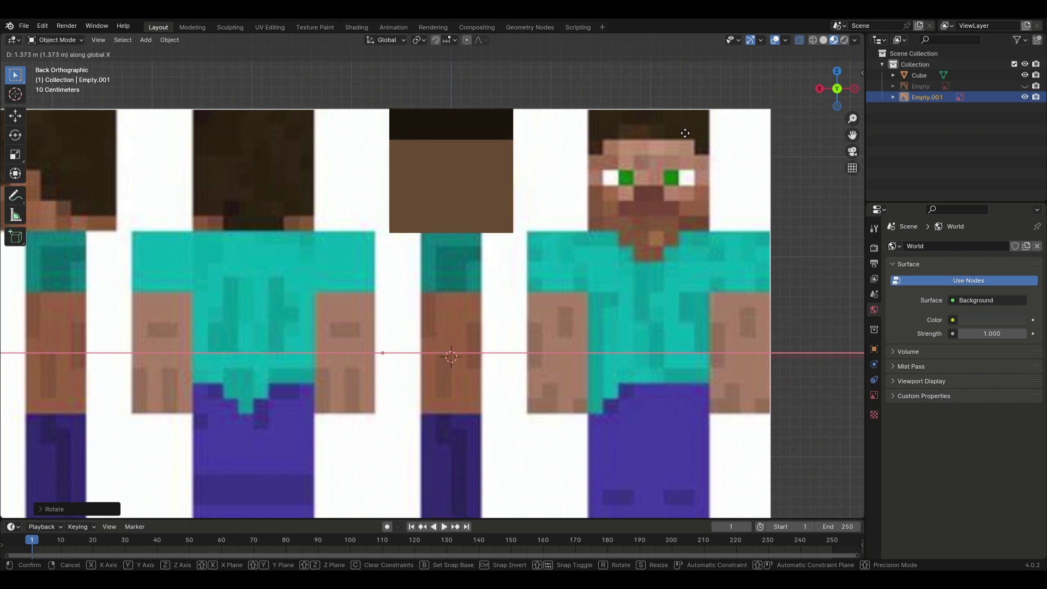
left_click(680, 133)
middle_click_drag(426, 246, 374, 273)
left_click(826, 41)
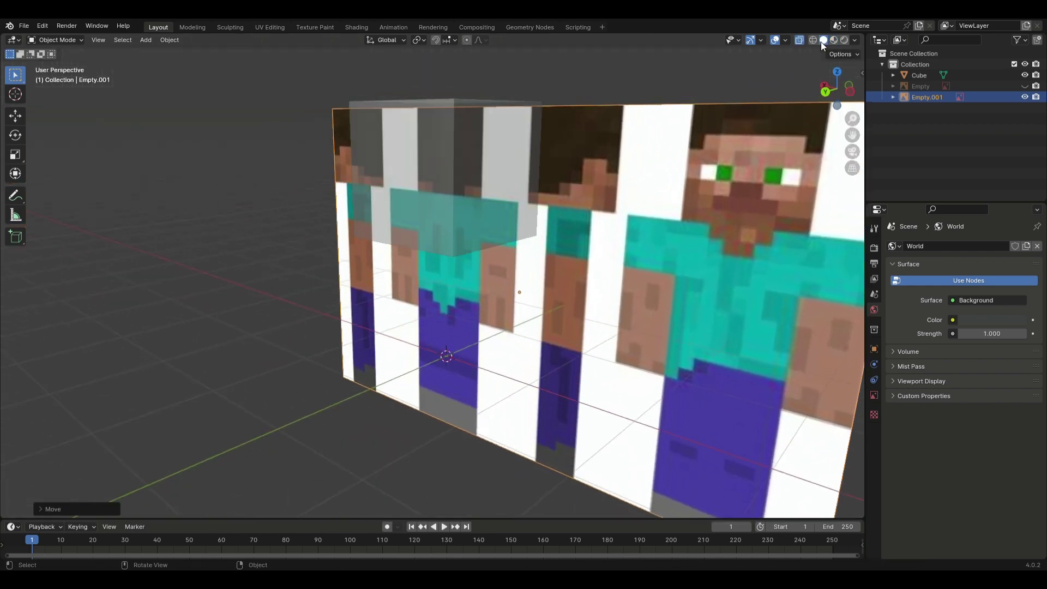
left_click(825, 92)
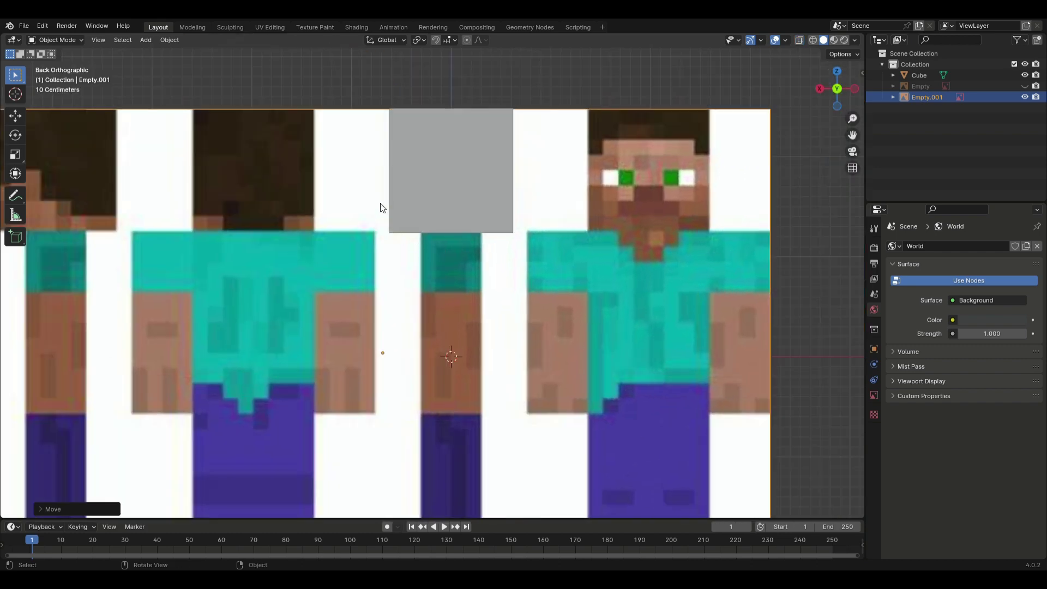
- Put the head cube in Edit Mode, viewed straight from the back in X-ray solid shading
left_click(404, 210)
key("Tab")
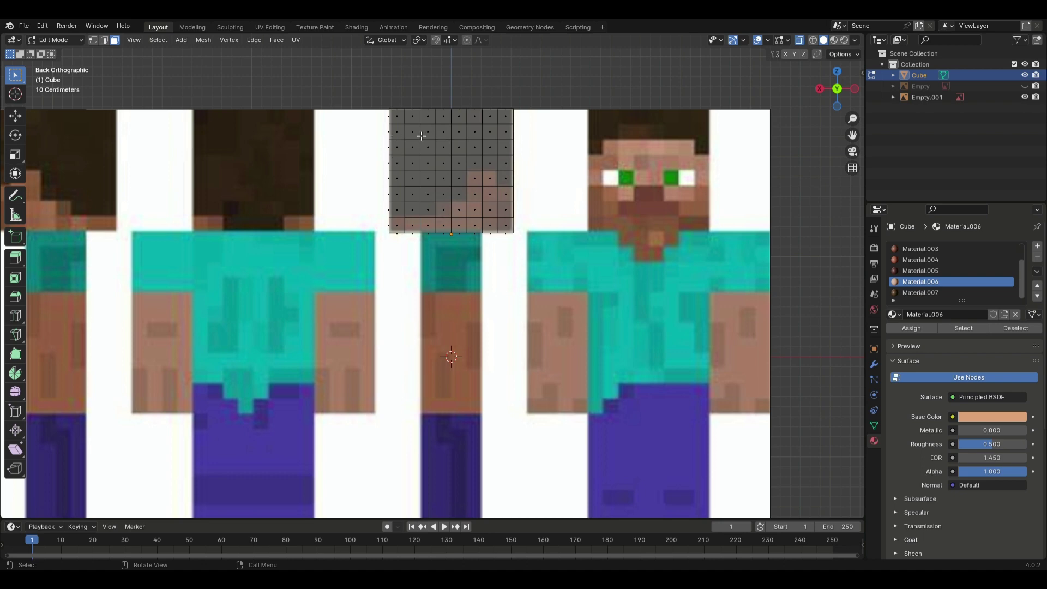
left_click(833, 40)
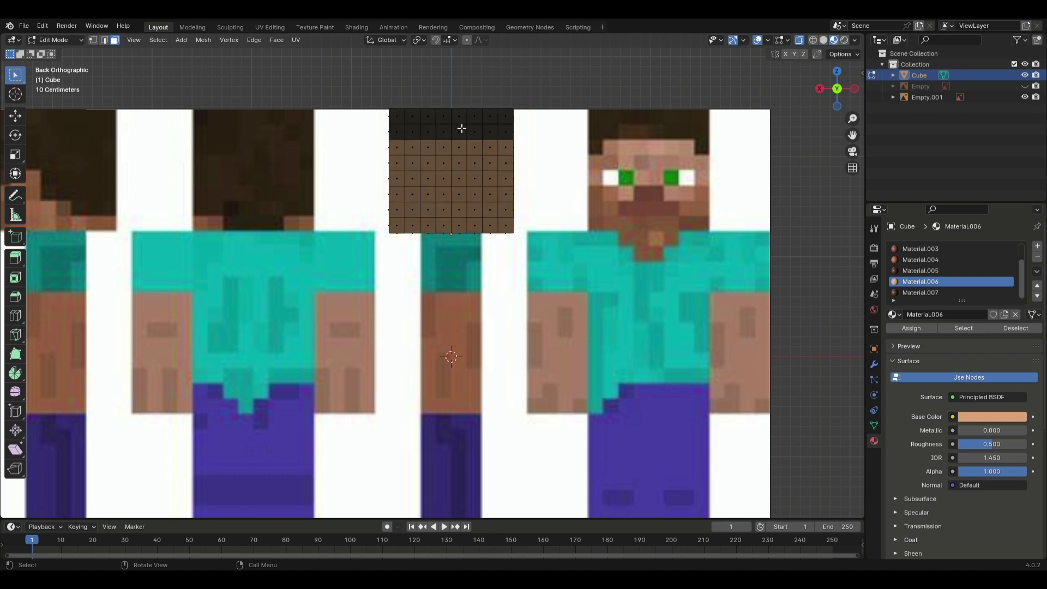
left_click(824, 40)
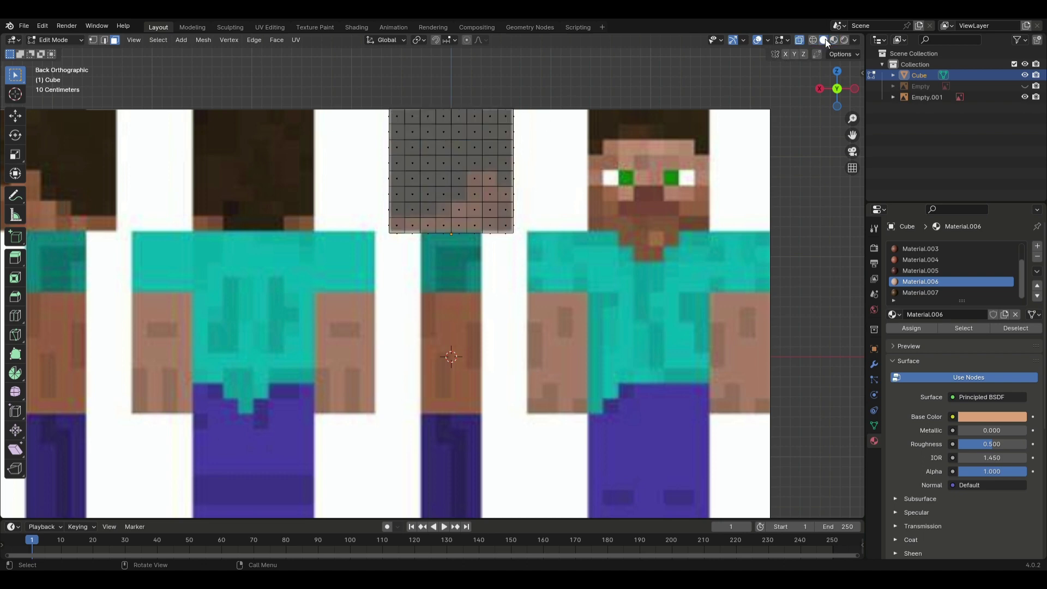
left_click(400, 155)
scroll(400, 154, "up", 1)
left_click(391, 121, "shift")
middle_click_drag(352, 154, 415, 156)
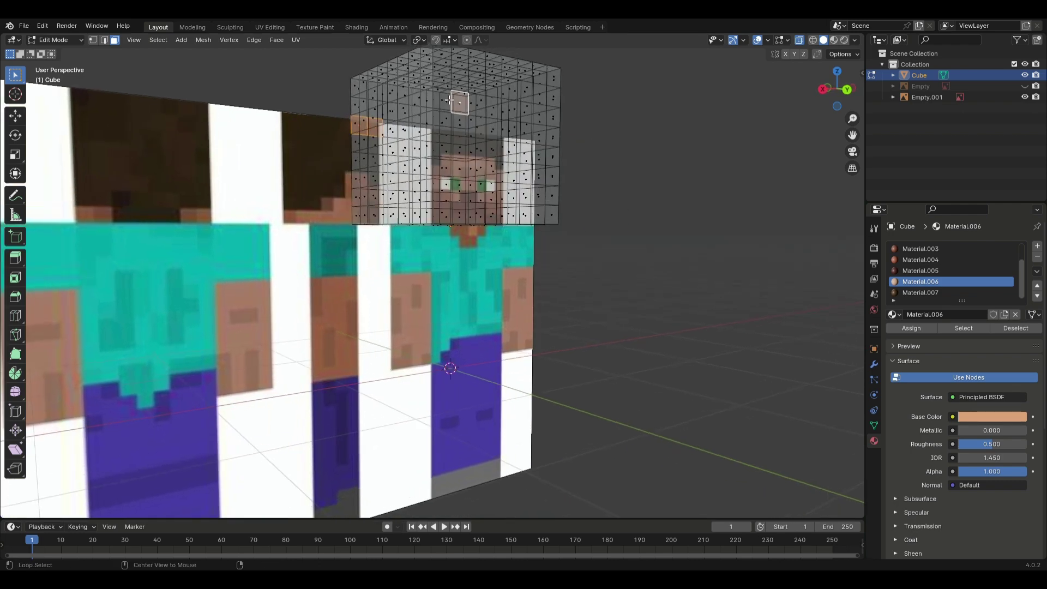
key("alt+z")
left_click(846, 90)
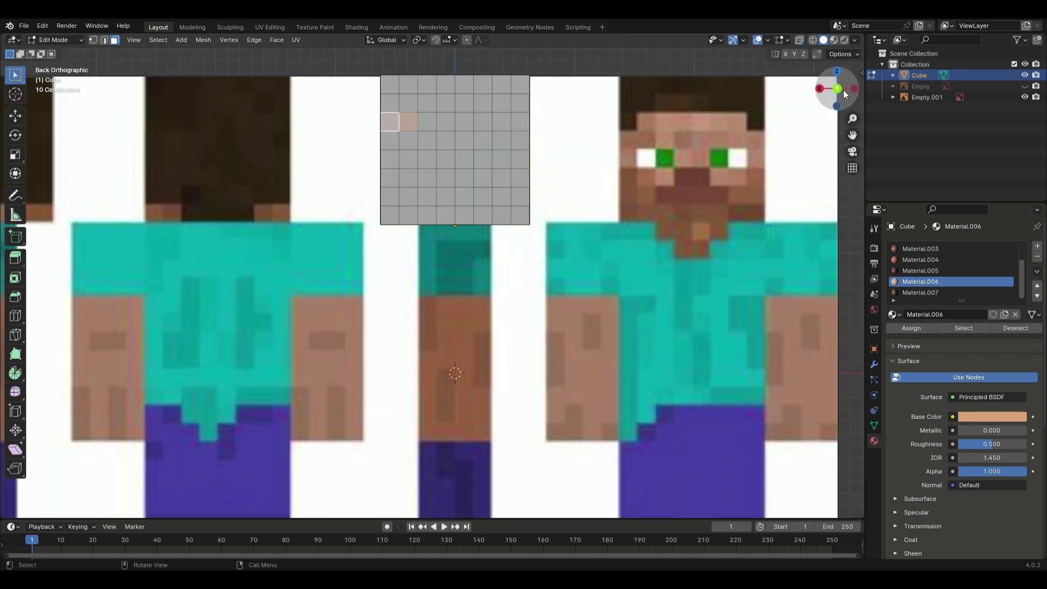
key("alt+z")
- Select the third-row and right-column faces on the cube's back for hair
left_click(427, 121, "shift")
left_click(445, 121, "shift")
left_click(464, 121, "shift")
left_click(483, 121, "shift")
left_click(501, 121, "shift")
left_click(520, 121, "shift")
left_click(519, 139, "shift")
left_click(520, 158, "shift")
left_click(501, 139, "shift")
left_click(481, 140, "shift")
left_click(464, 140, "shift")
left_click(464, 158, "shift")
left_click(464, 176, "shift")
left_click(445, 177, "shift")
left_click(446, 158, "shift")
left_click(446, 140, "shift")
left_click(430, 142, "shift")
- Add the lower-row and remaining upper back faces to the hair selection
left_click(427, 158, "shift")
left_click(427, 176, "shift")
left_click(427, 195, "shift")
left_click(407, 195, "shift")
left_click(389, 195, "shift")
left_click(391, 179, "shift")
left_click(408, 177, "shift")
left_click(390, 159, "shift")
left_click(409, 163, "shift")
left_click(391, 143, "shift")
left_click(408, 145, "shift")
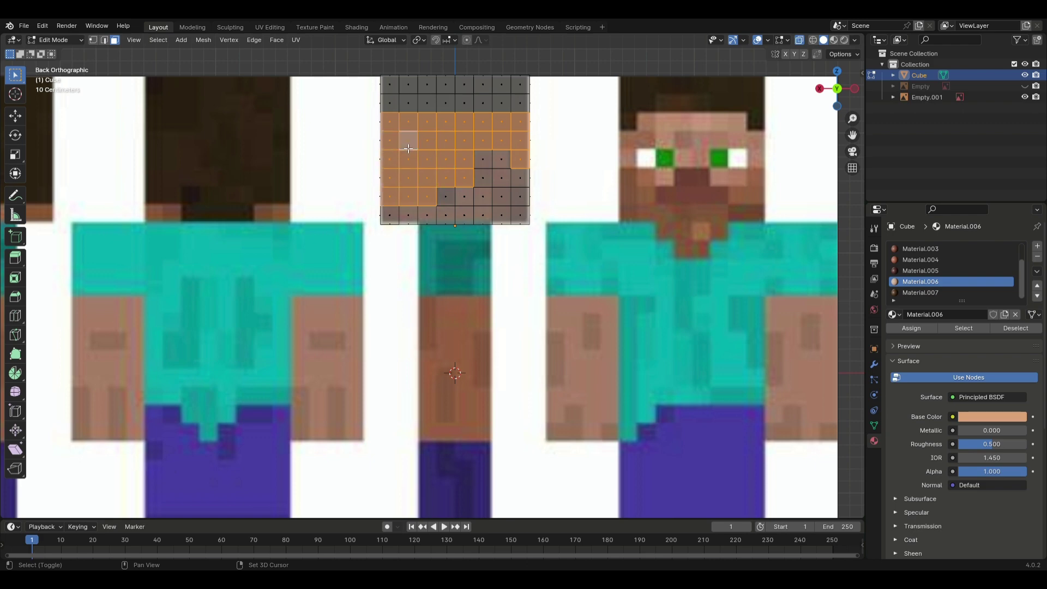
middle_click_drag(434, 220, 457, 208)
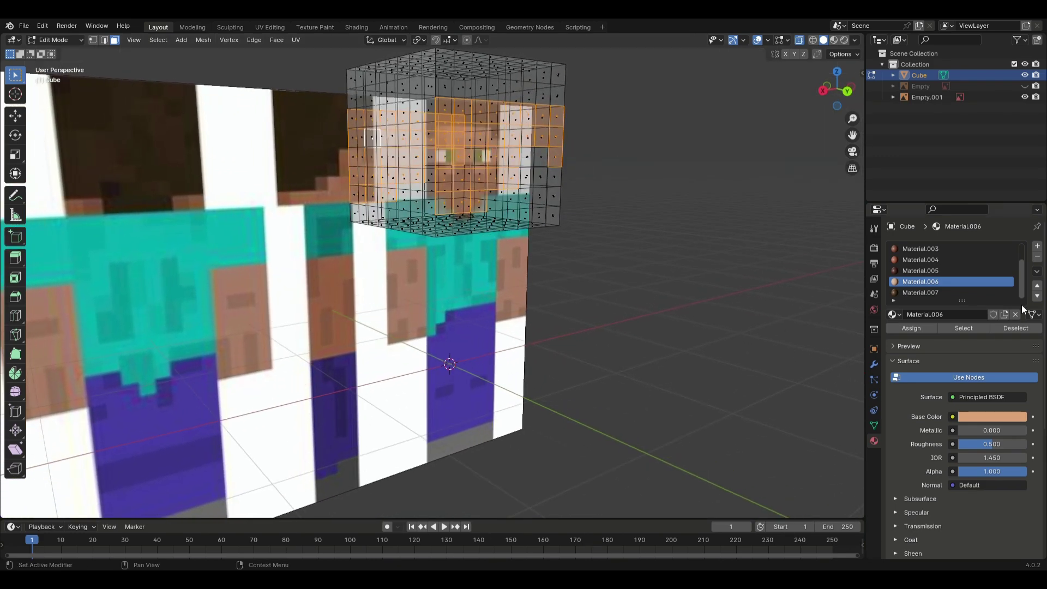
- Assign the dark brown Material.007 to the selected back faces, then deselect them
left_click(966, 288)
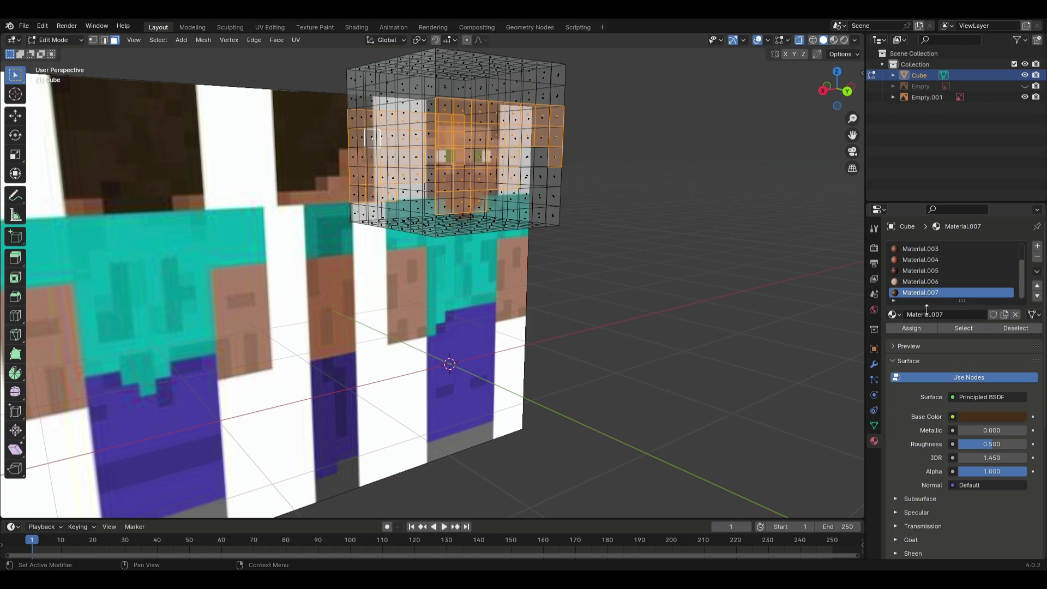
left_click(911, 327)
left_click(834, 39)
- Switch to Material Preview and view the head cube from the Right to check the hair
left_click(760, 256)
middle_click_drag(760, 255, 217, 153)
scroll(222, 154, "down", 3)
middle_click_drag(312, 187, 687, 154)
left_click(835, 96)
key("space")
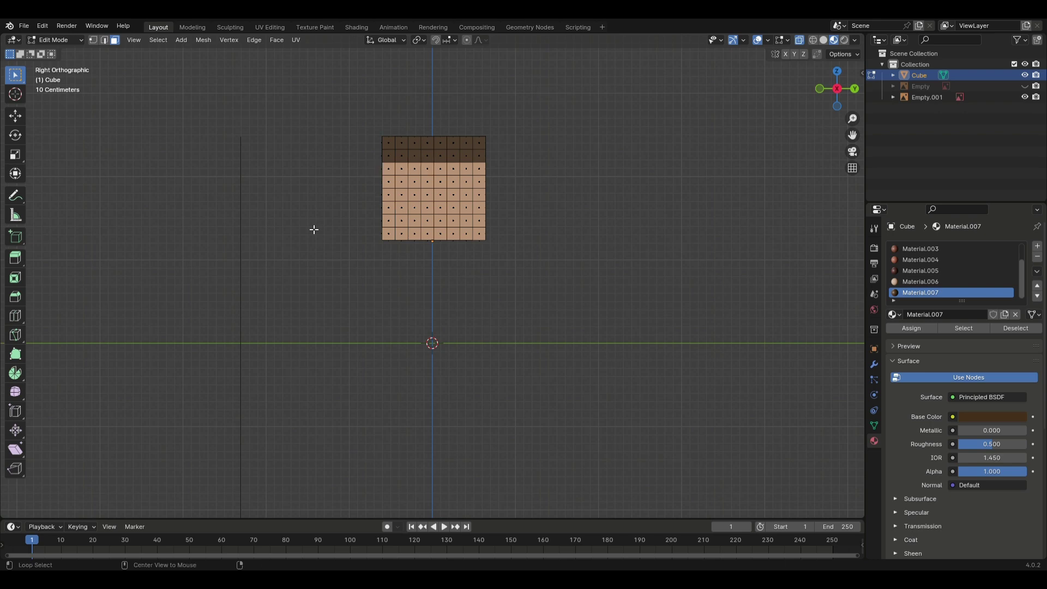
- Give the right-side faces and one bottom-row face the dark brown Material.007
left_click_drag(391, 164, 483, 230)
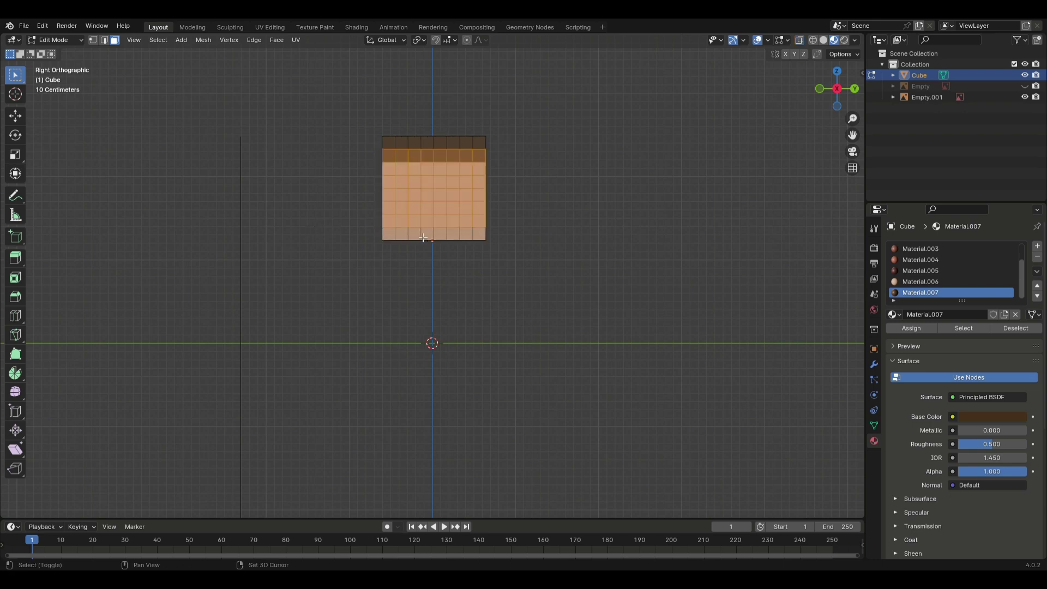
left_click(425, 238, "shift")
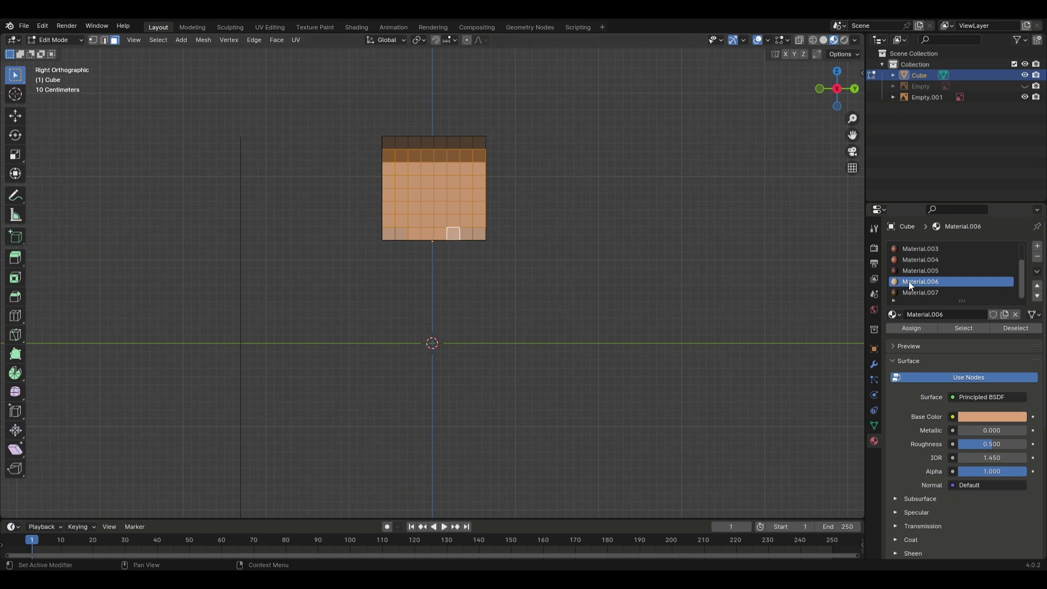
left_click(920, 293)
left_click(911, 328)
left_click(658, 265)
middle_click_drag(658, 265, 486, 318)
- Return to Object Mode and hide the Empty.001 reference image
key("Tab")
left_click(613, 341)
key("h")
middle_click_drag(557, 361, 793, 116)
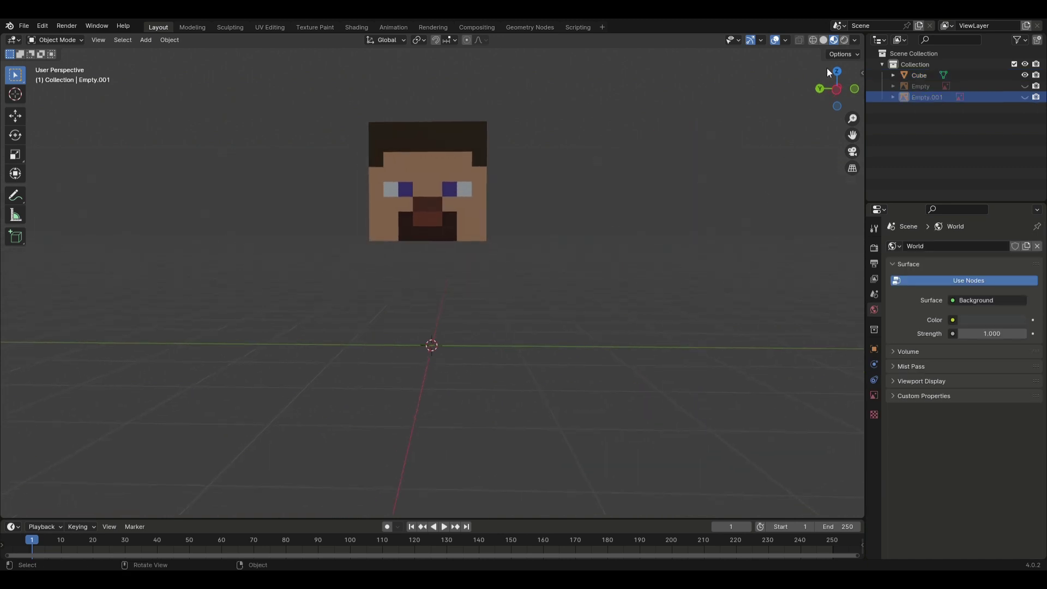
left_click(843, 92)
- Move the head cube down along Z to the origin and apply All Transforms
left_click(446, 201)
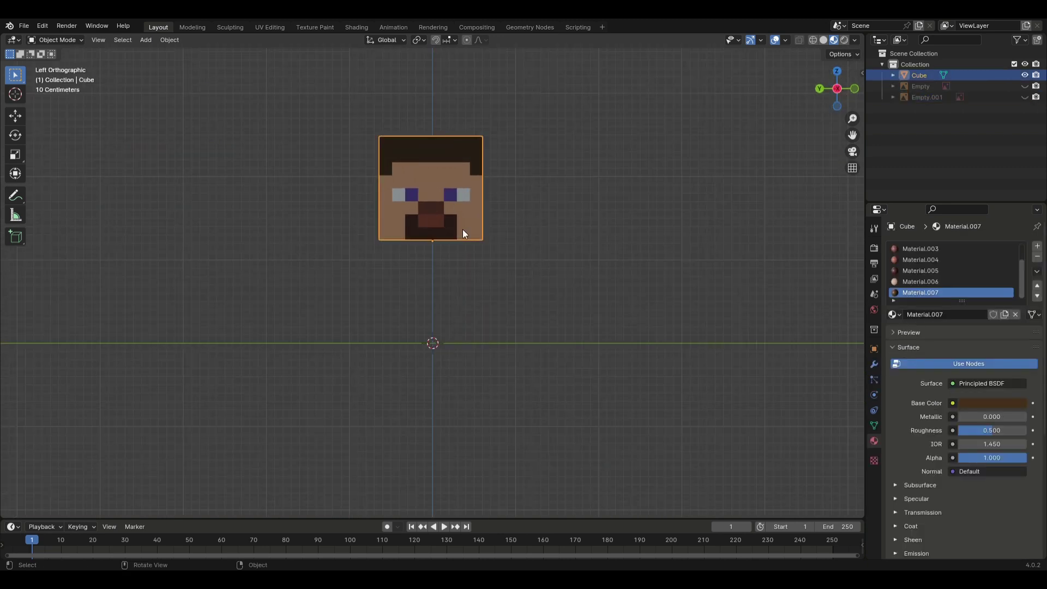
key("g")
key("z")
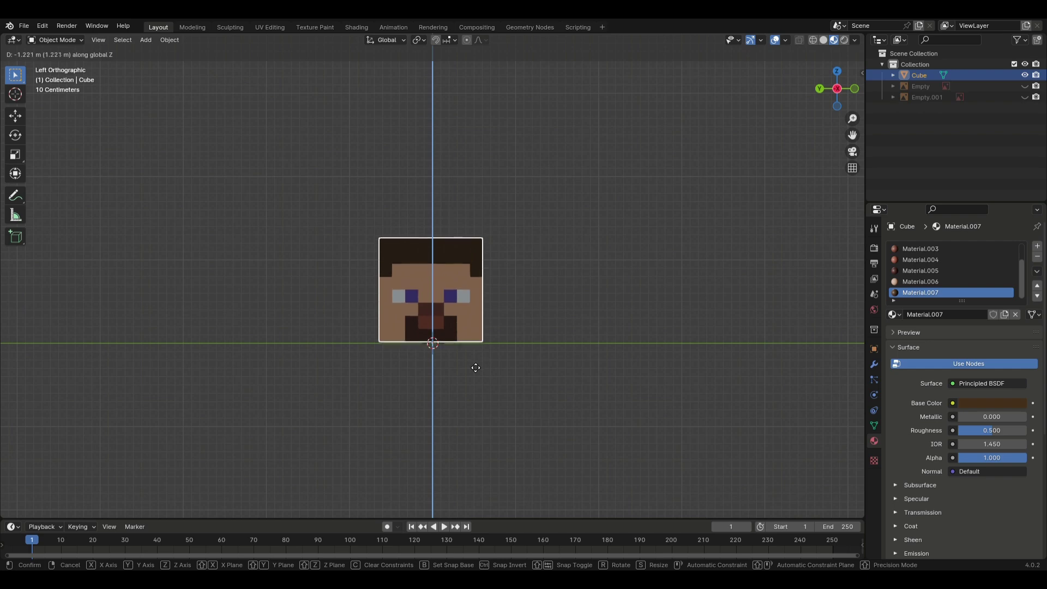
left_click(470, 363)
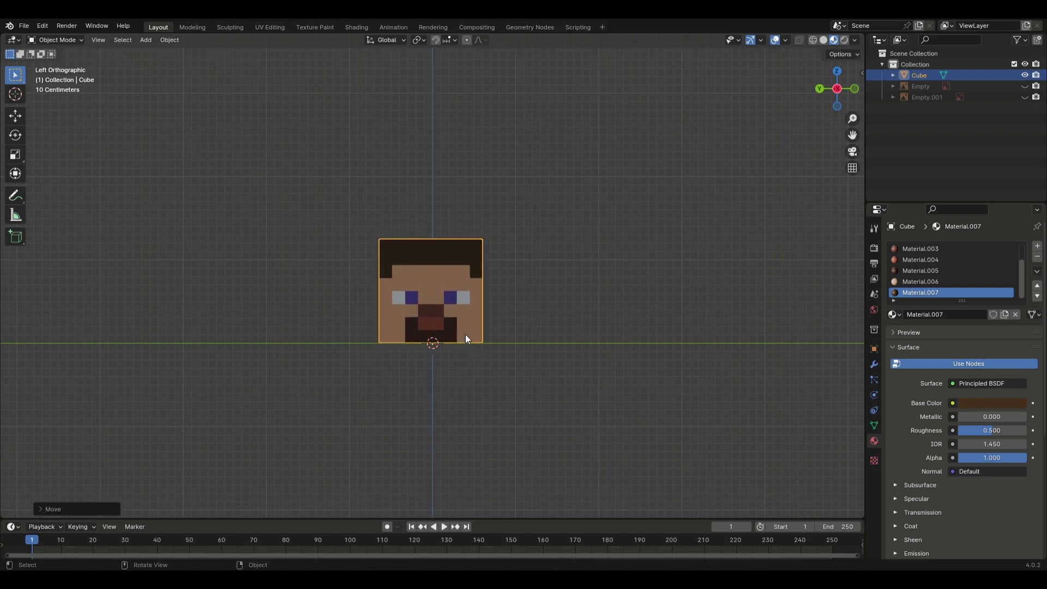
key("ctrl+a")
left_click(423, 299)
middle_click_drag(423, 299, 420, 338)
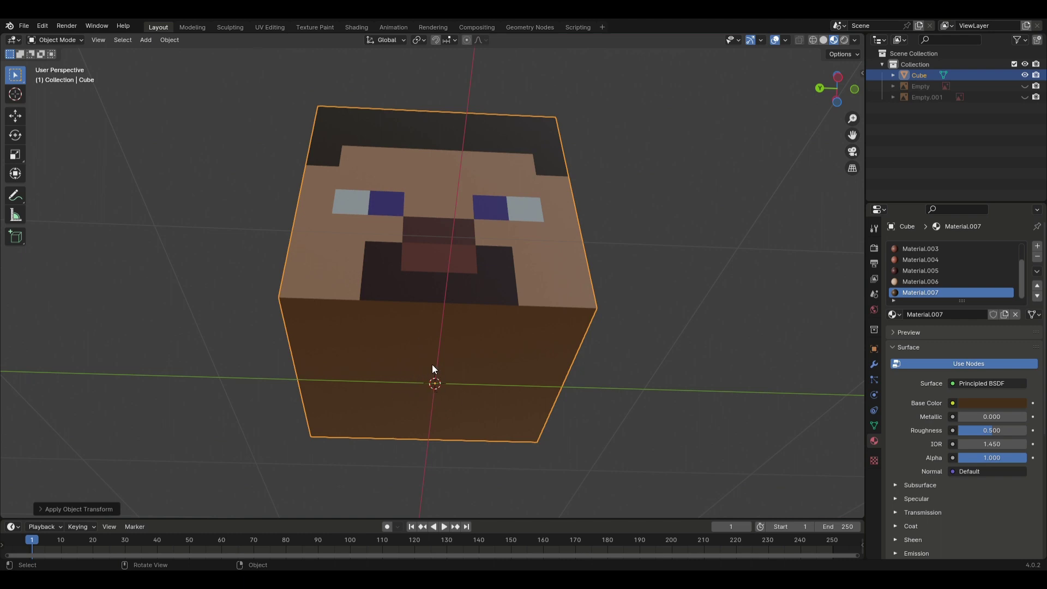
mouse_move(390, 414)
middle_mouse_down()
mouse_move(337, 416)
mouse_move(385, 430)
middle_mouse_up()
key("r")
key("r")
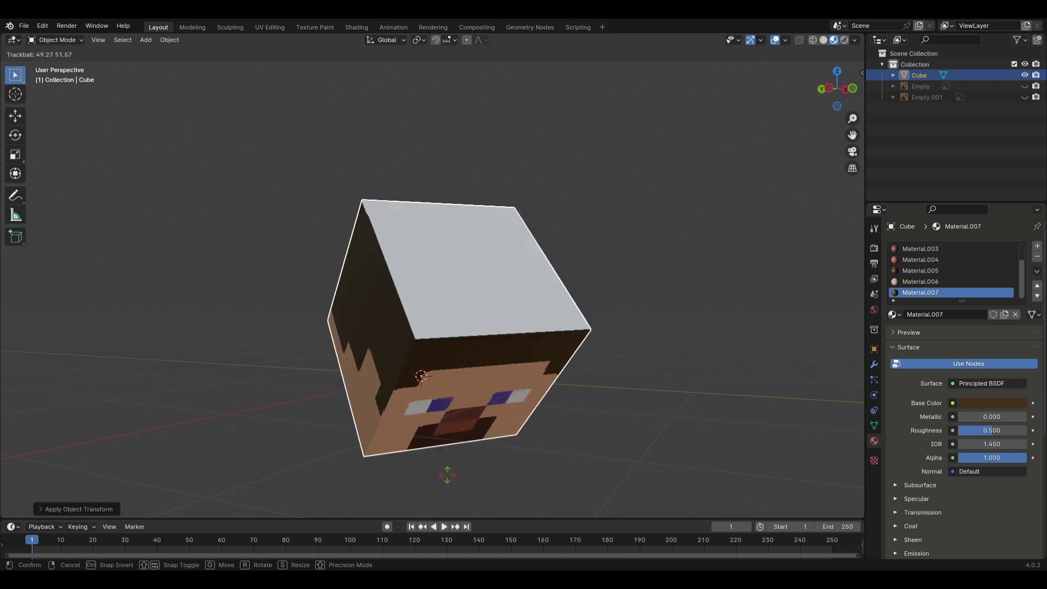
left_click(404, 378)
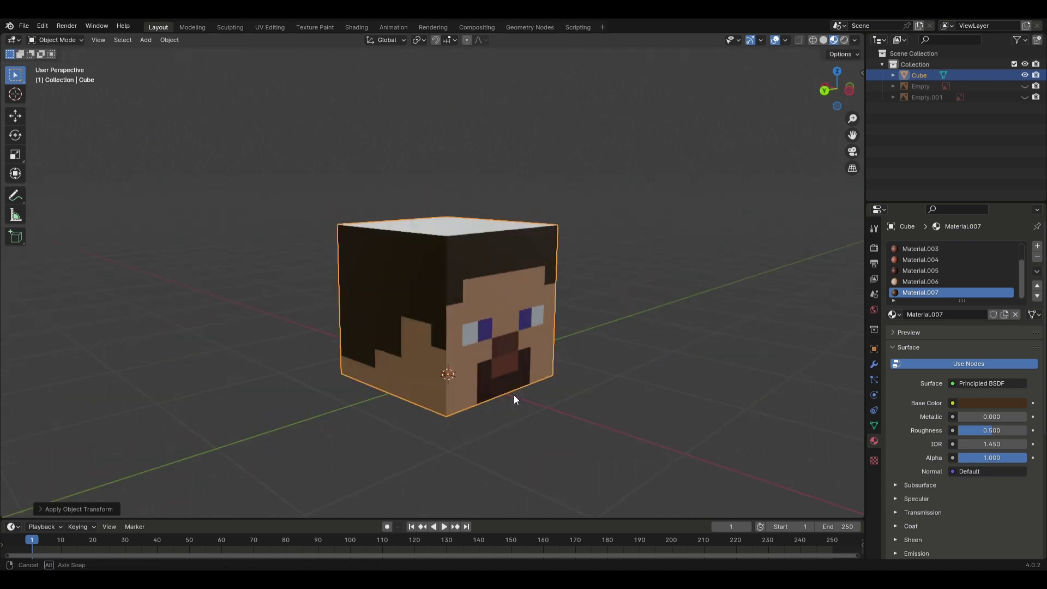
scroll(400, 336, "down", 3)
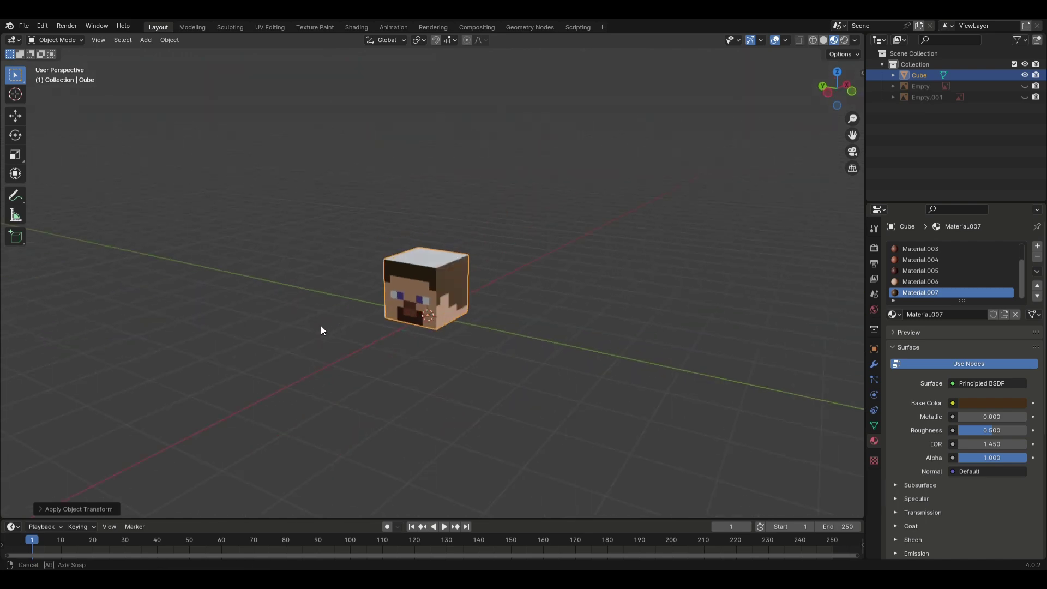